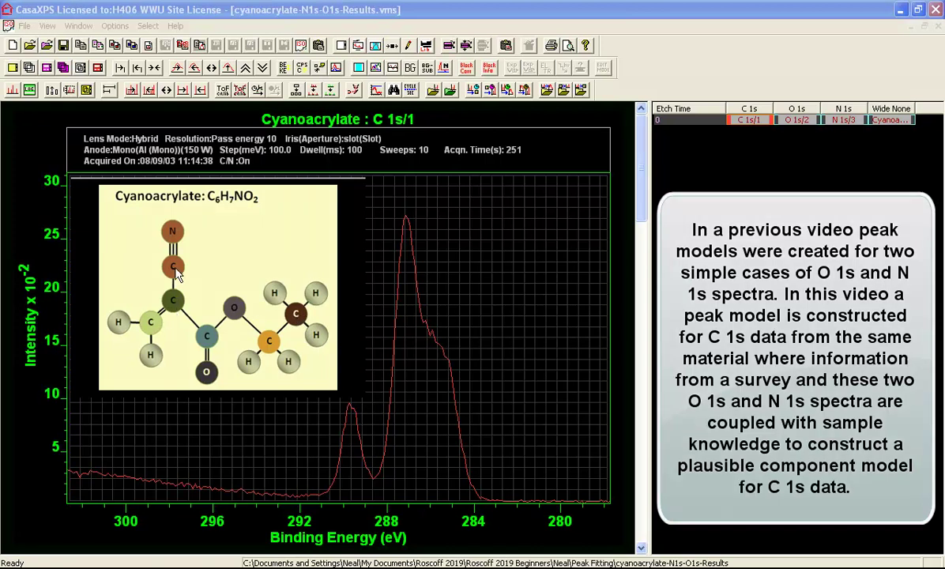
# Review the fitted O 1s and N 1s spectra, then return to the C 1s spectrum
pyautogui.click(366, 434)
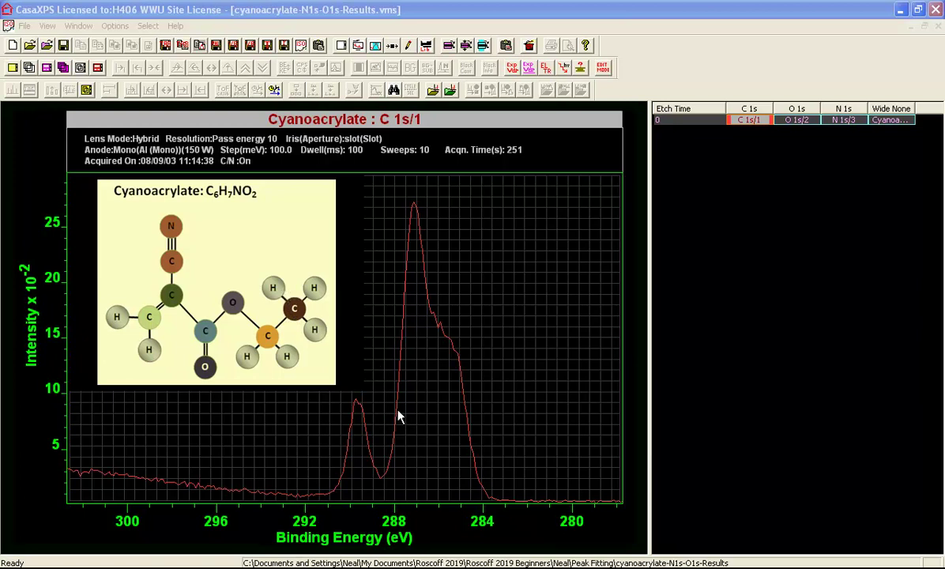
pyautogui.click(798, 124)
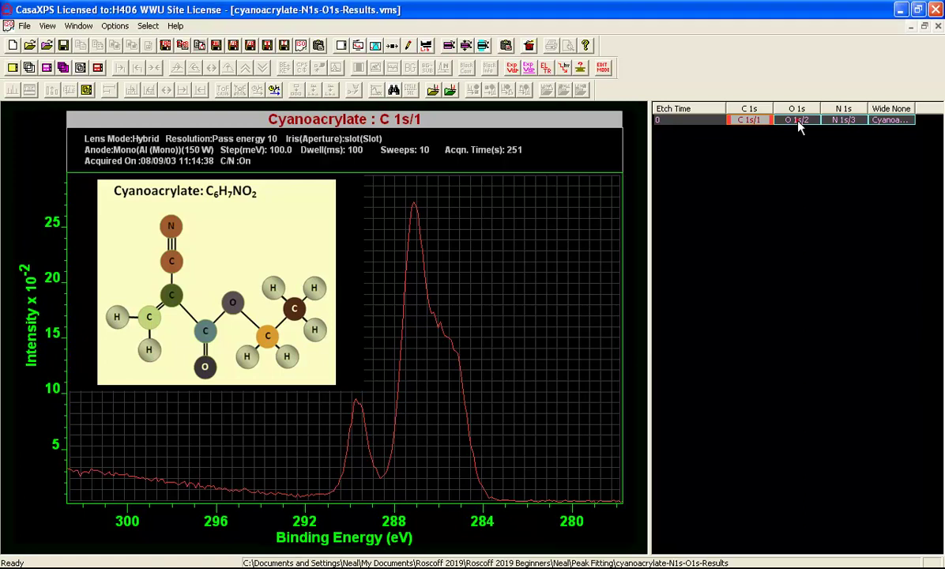
pyautogui.click(798, 124)
pyautogui.click(836, 120)
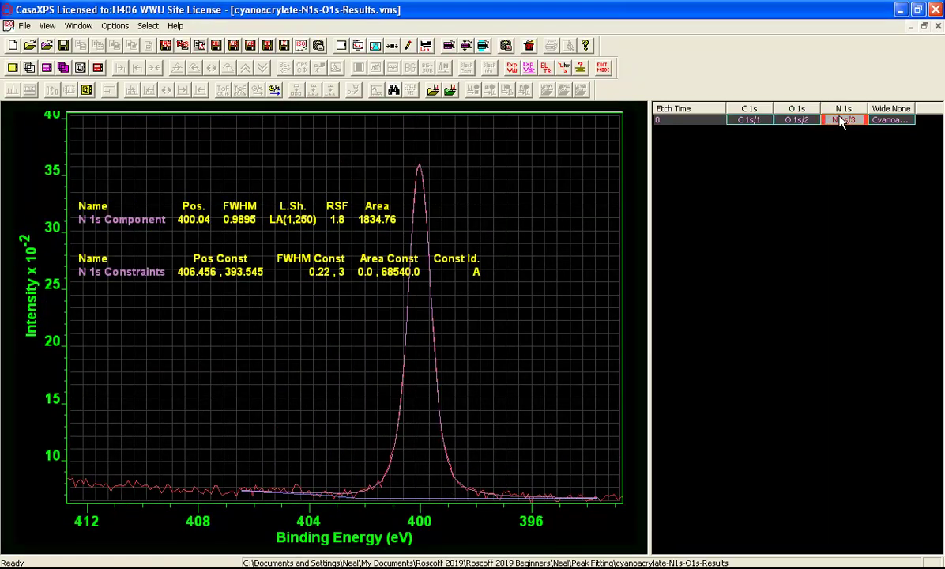
pyautogui.click(802, 121)
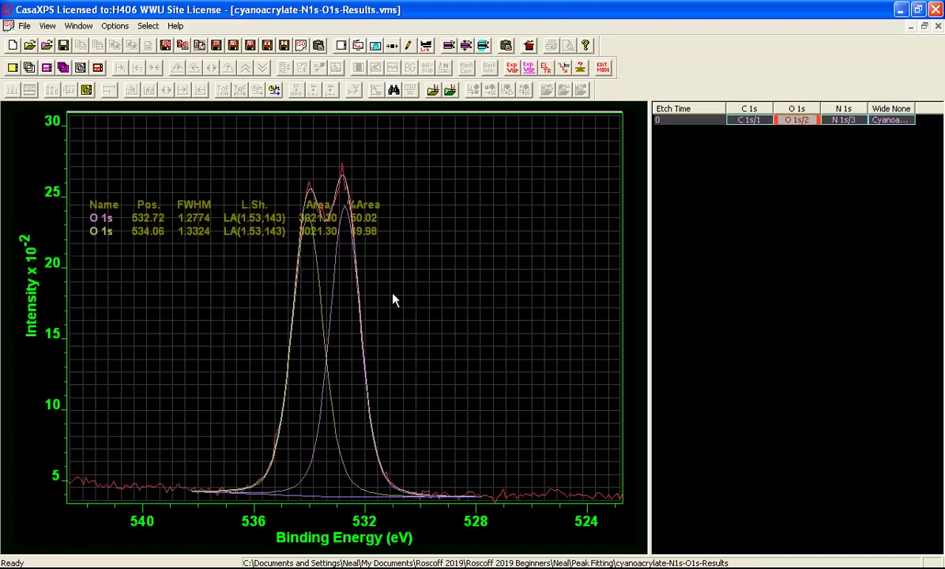
pyautogui.click(748, 120)
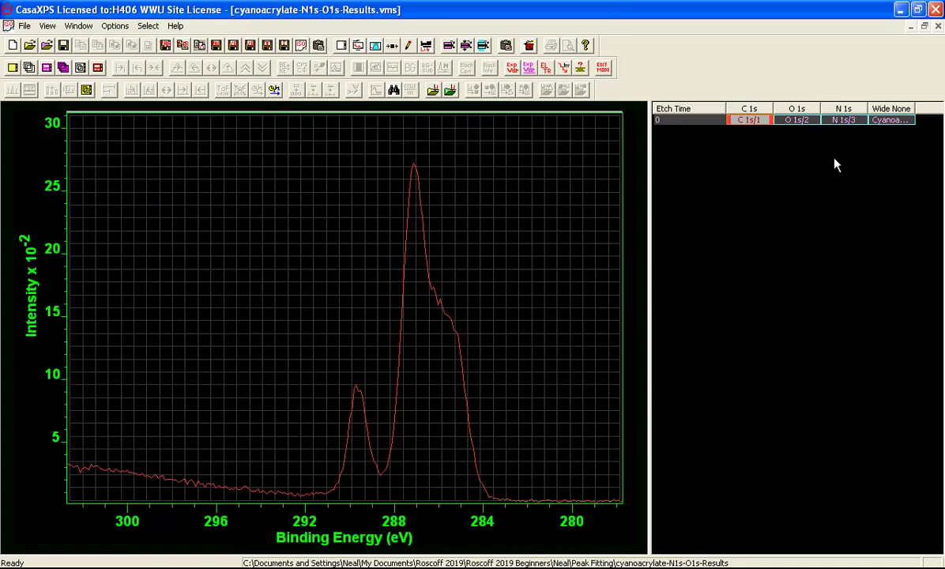
# Show the wide cyanoacrylate survey and place the Element Library beside it
pyautogui.click(884, 120)
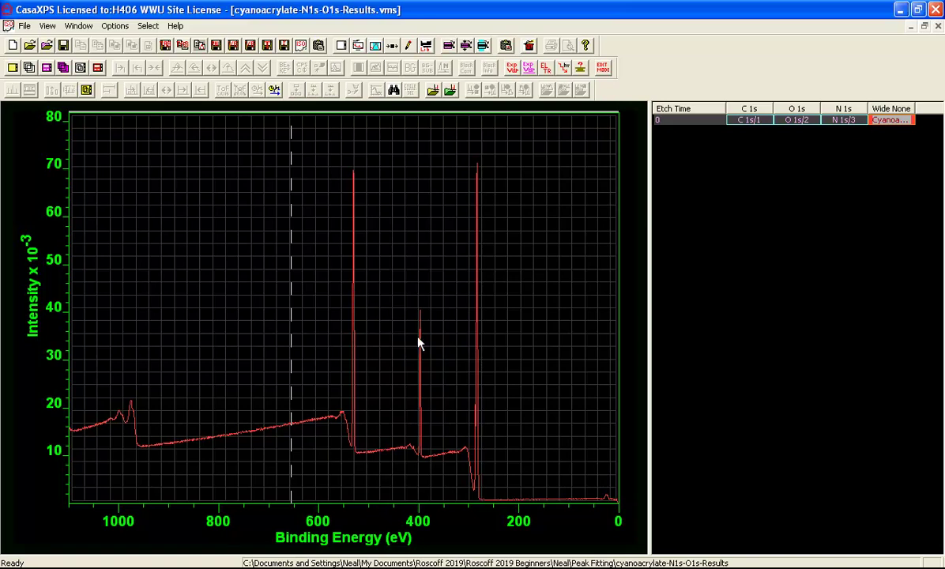
pyautogui.click(377, 142)
pyautogui.click(427, 47)
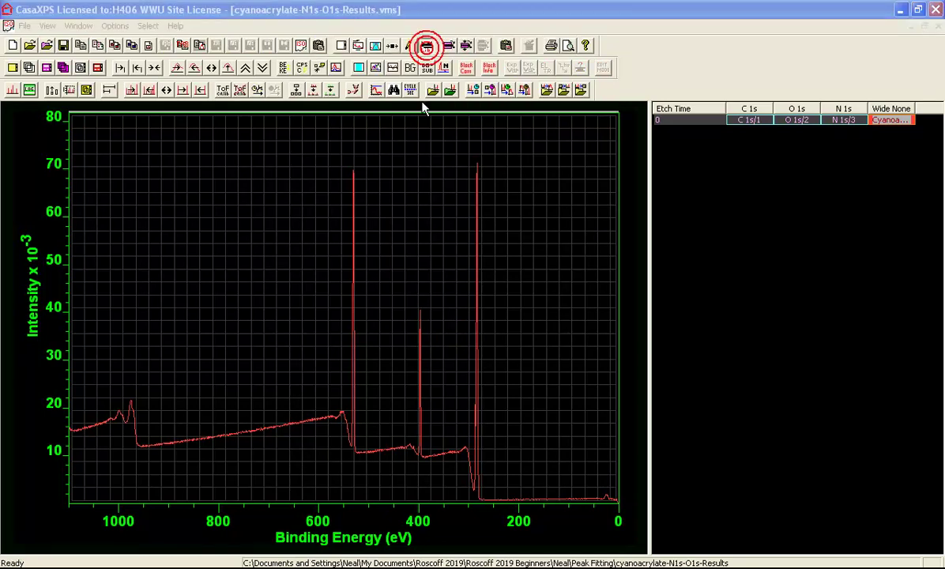
pyautogui.moveTo(401, 105); pyautogui.dragTo(717, 152)
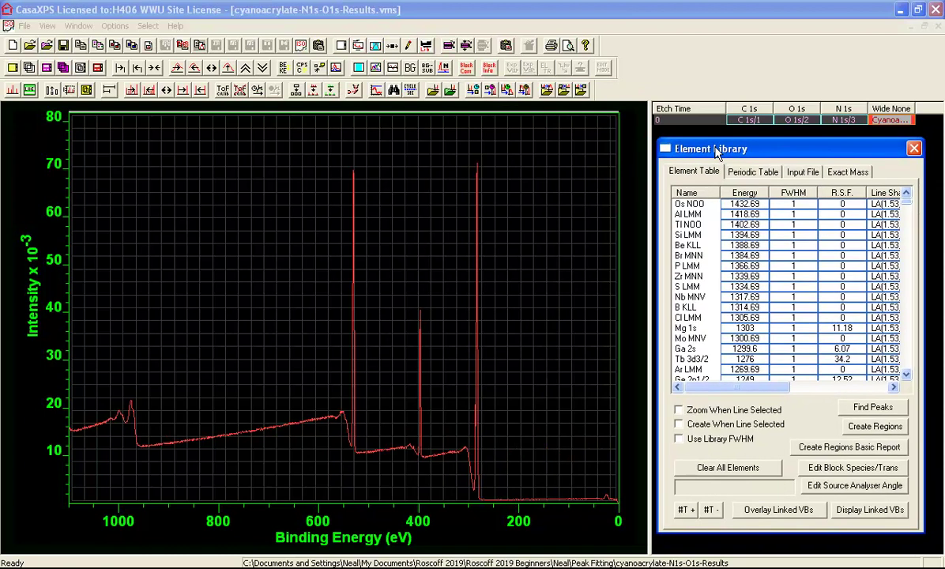
# Label and quantify the survey peaks: O 1s 17.90, C 1s 73.58, N 1s 8.52 at%
pyautogui.click(863, 411)
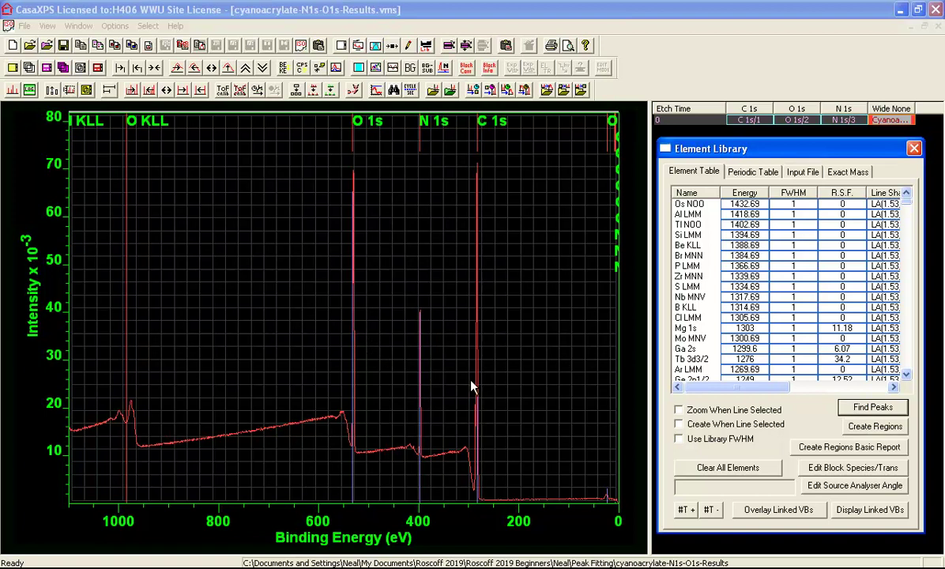
pyautogui.click(869, 427)
pyautogui.click(392, 225)
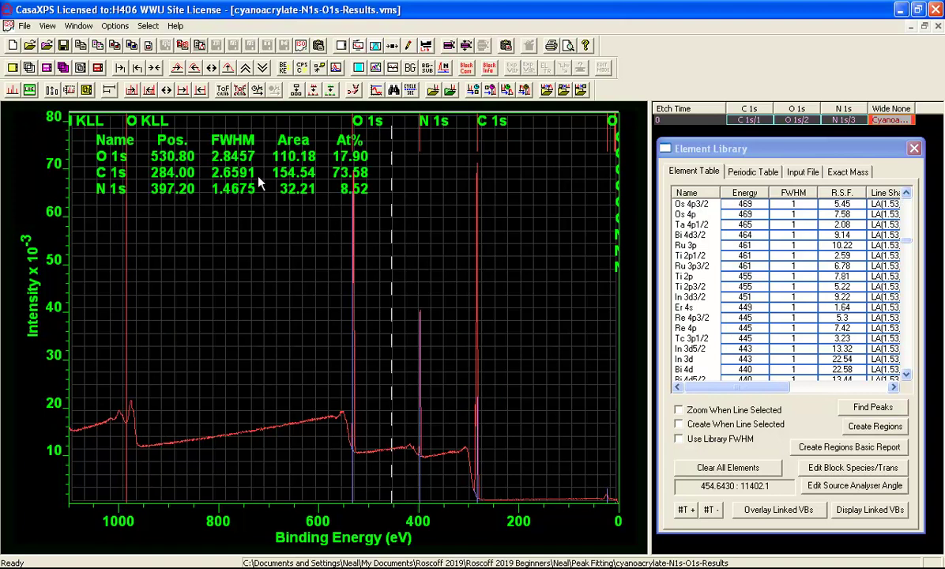
pyautogui.click(378, 46)
# Replace the regions annotation with a quantification table including RSF values 2.93, 1.0 and 1.8
pyautogui.moveTo(440, 143); pyautogui.dragTo(678, 164)
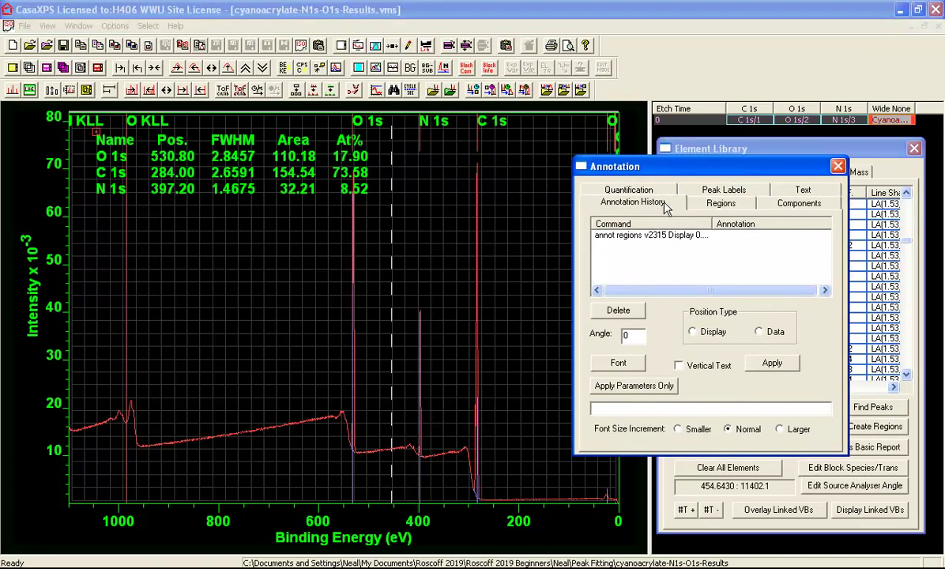
pyautogui.click(641, 235)
pyautogui.click(618, 311)
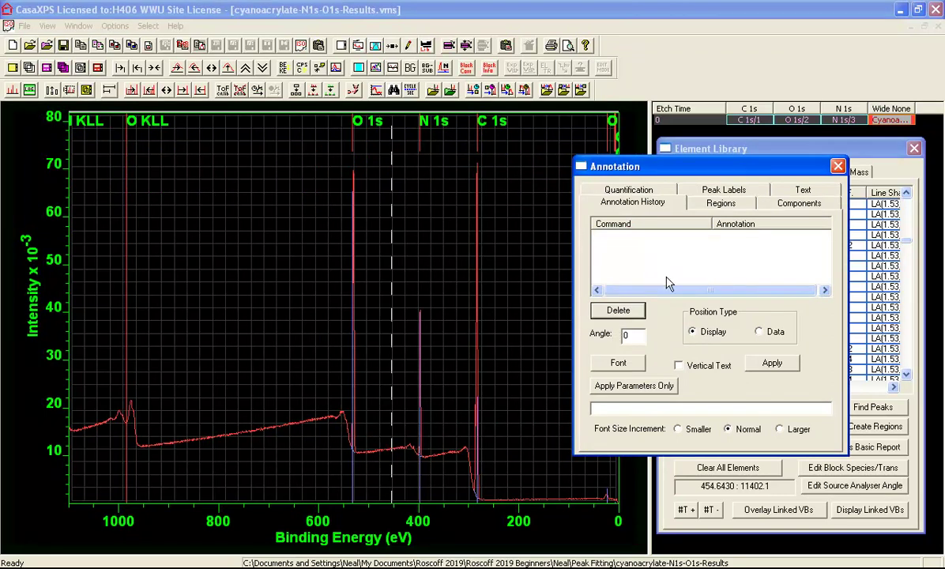
pyautogui.click(715, 204)
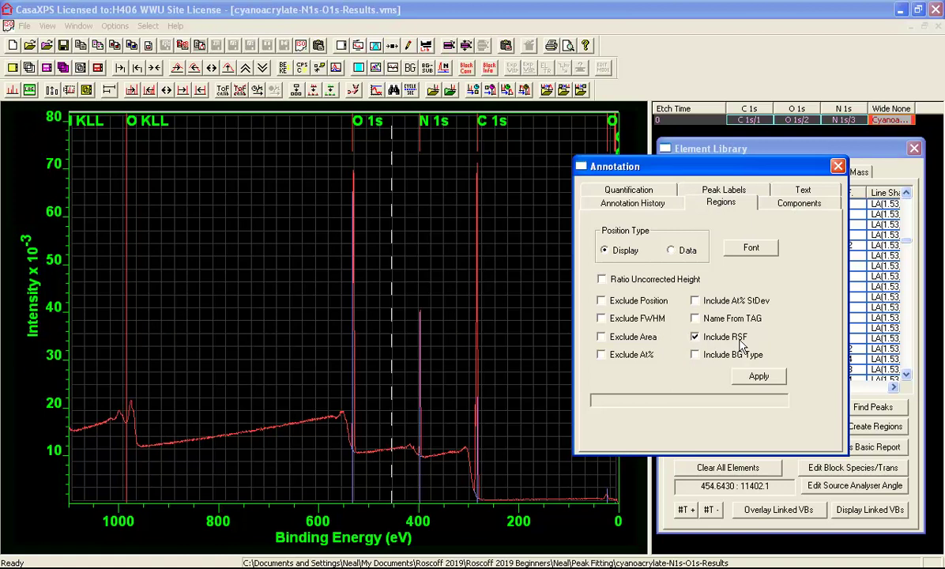
pyautogui.click(758, 376)
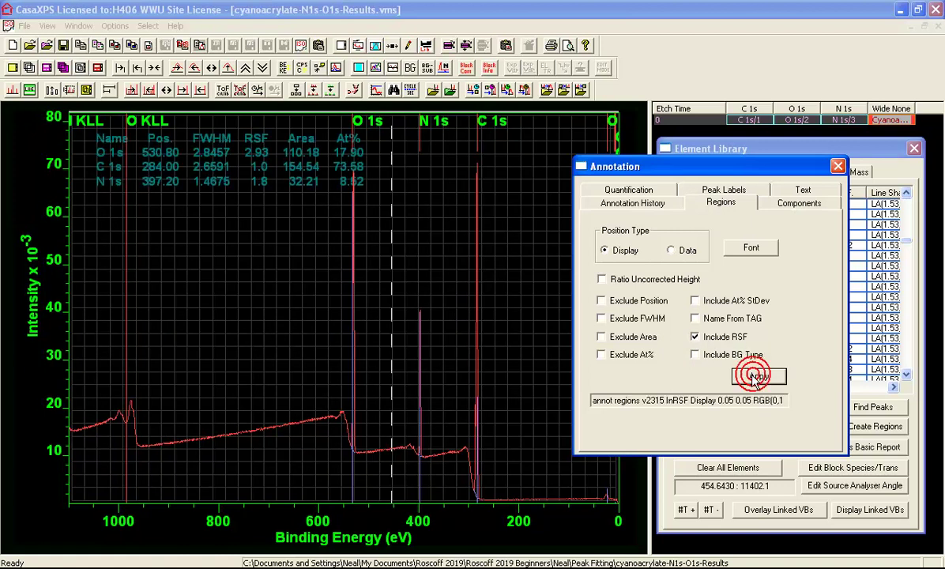
pyautogui.click(782, 154)
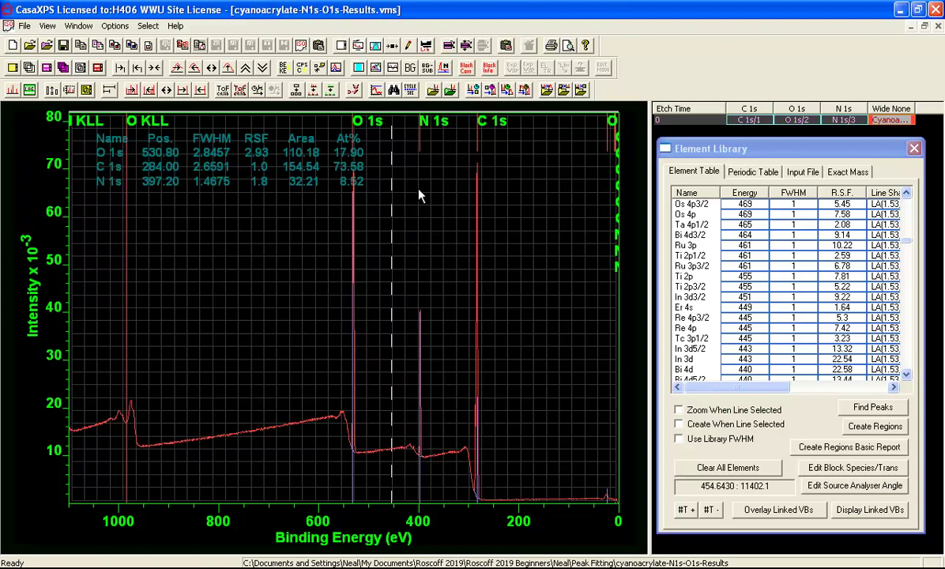
# Place Quantification Parameters beside the survey, showing O 1s, C 1s and N 1s regions
pyautogui.click(376, 45)
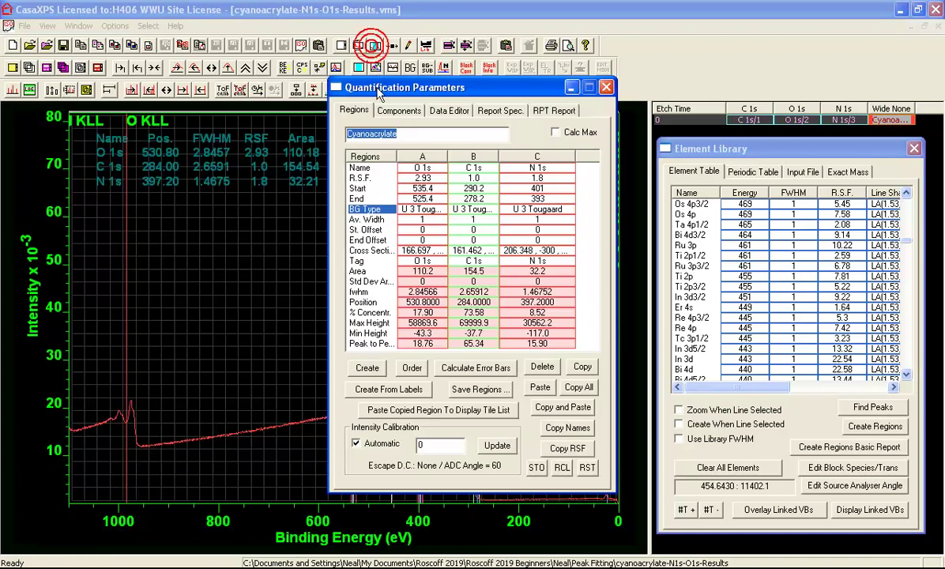
pyautogui.moveTo(376, 81); pyautogui.dragTo(508, 85)
pyautogui.moveTo(567, 82); pyautogui.dragTo(746, 140)
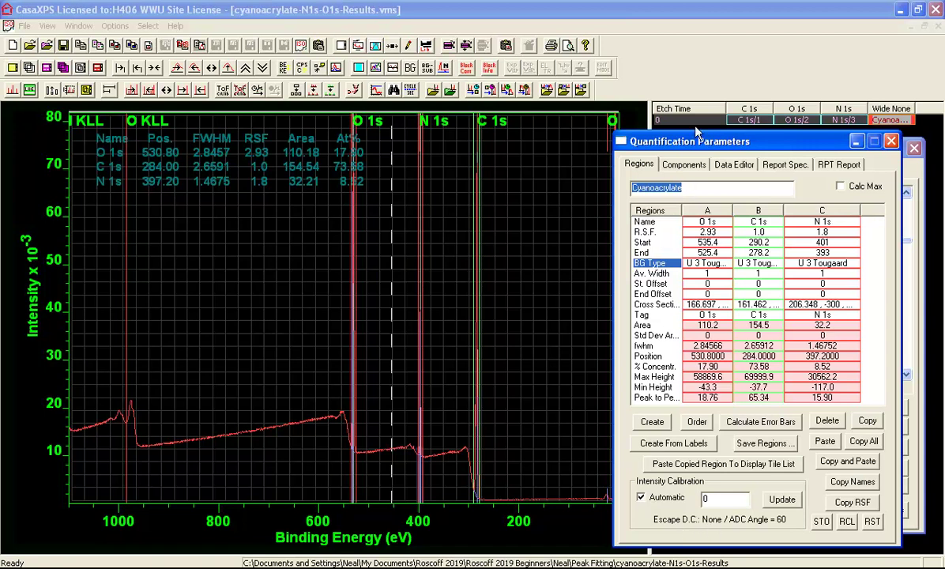
# Apply EAL escape-depth correction to all blocks, giving O 1s 20.88, C 1s 70.47, N 1s 8.85 at%
pyautogui.click(649, 117)
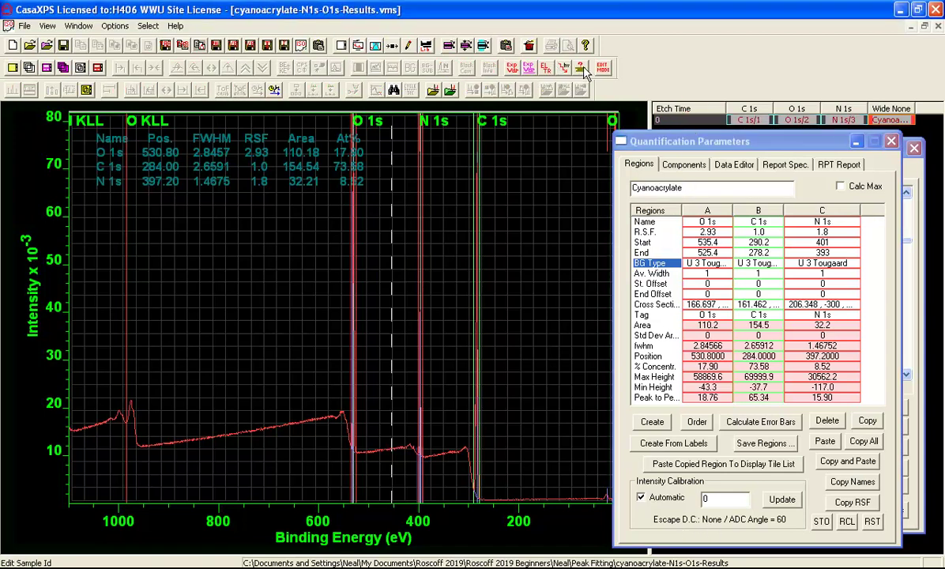
pyautogui.click(546, 68)
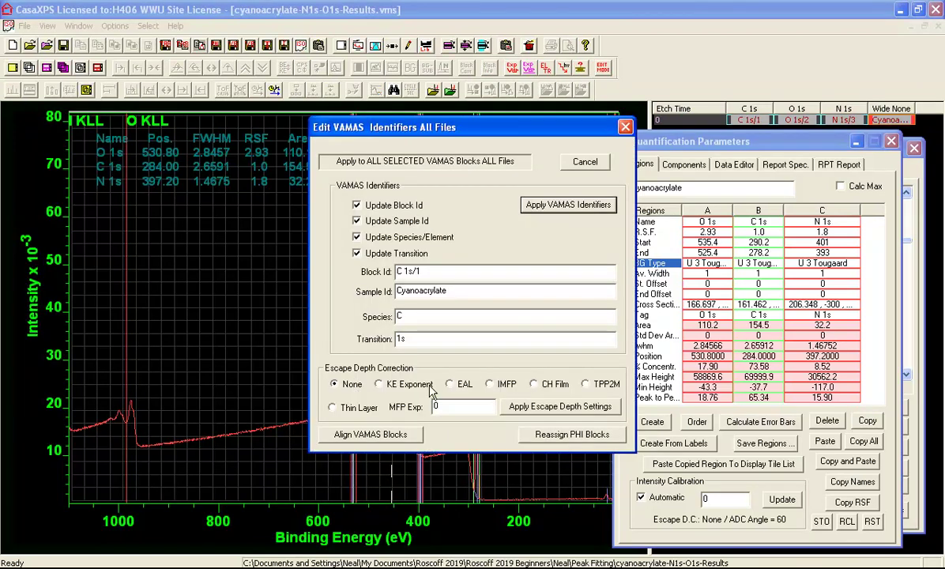
pyautogui.click(456, 385)
pyautogui.click(519, 408)
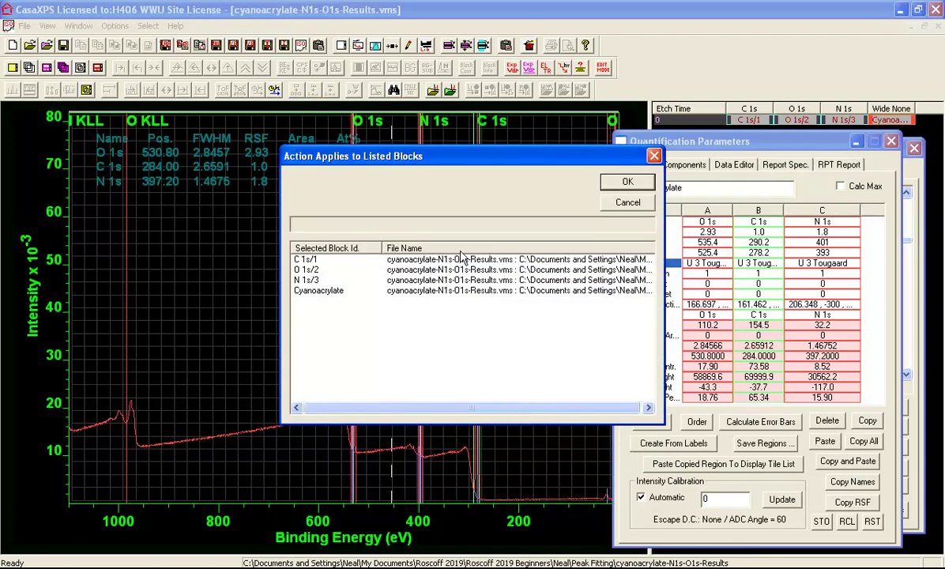
pyautogui.click(624, 182)
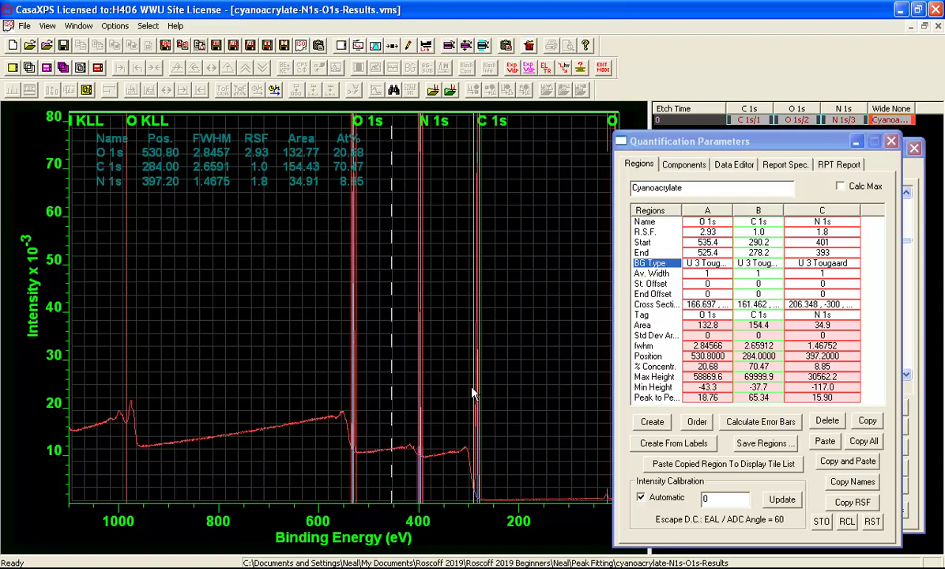
# Add a live quant-table formula annotation reading O 1s1 C 1s3.41 N 1s0.428 to the survey
pyautogui.click(376, 45)
pyautogui.moveTo(408, 126)
pyautogui.mouseDown()
pyautogui.moveTo(431, 150)
pyautogui.moveTo(640, 162)
pyautogui.moveTo(704, 176)
pyautogui.mouseUp()
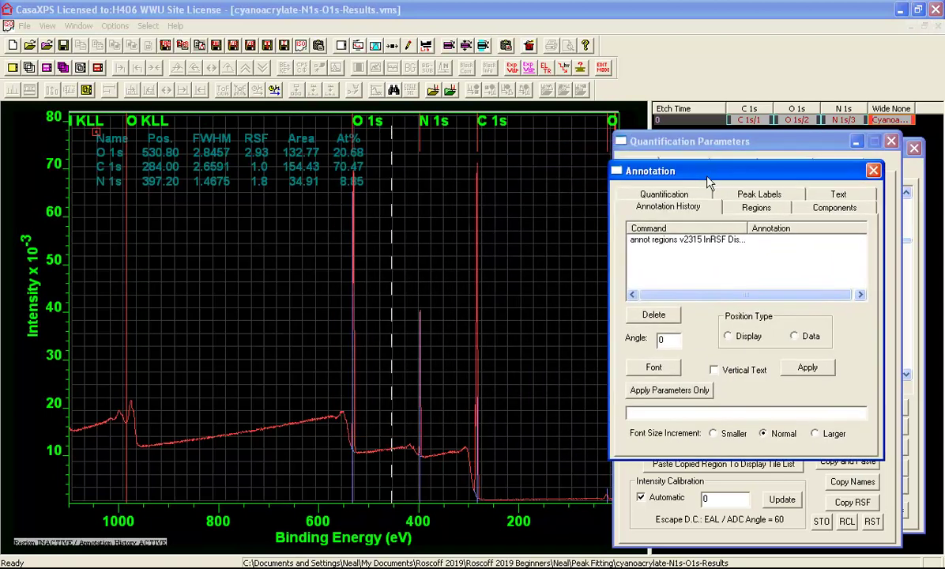
pyautogui.click(821, 195)
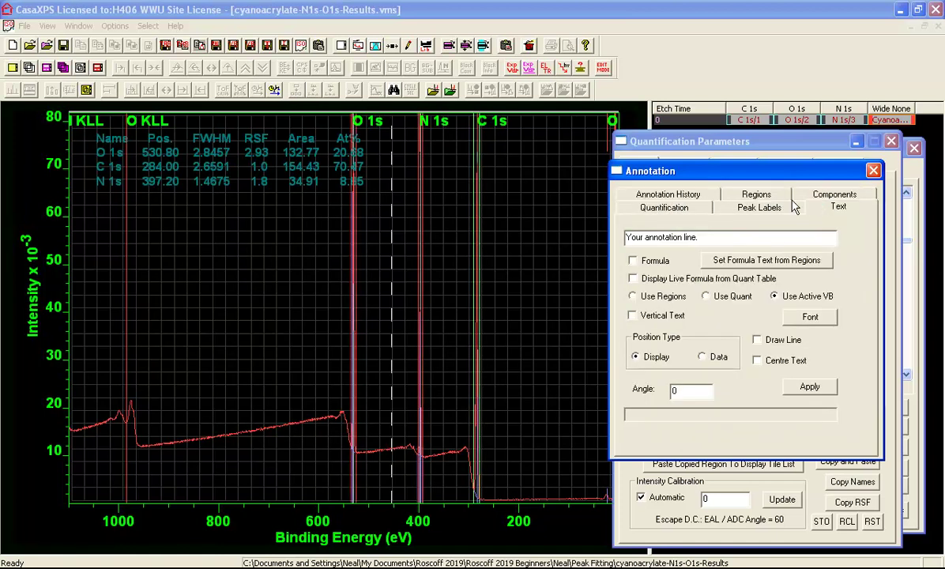
pyautogui.click(648, 261)
pyautogui.click(635, 278)
pyautogui.click(813, 392)
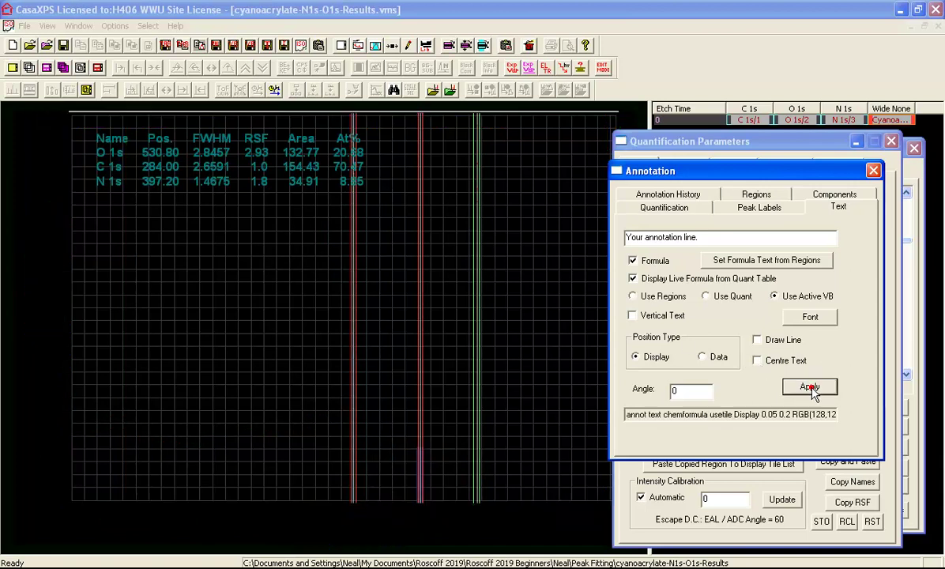
pyautogui.click(668, 195)
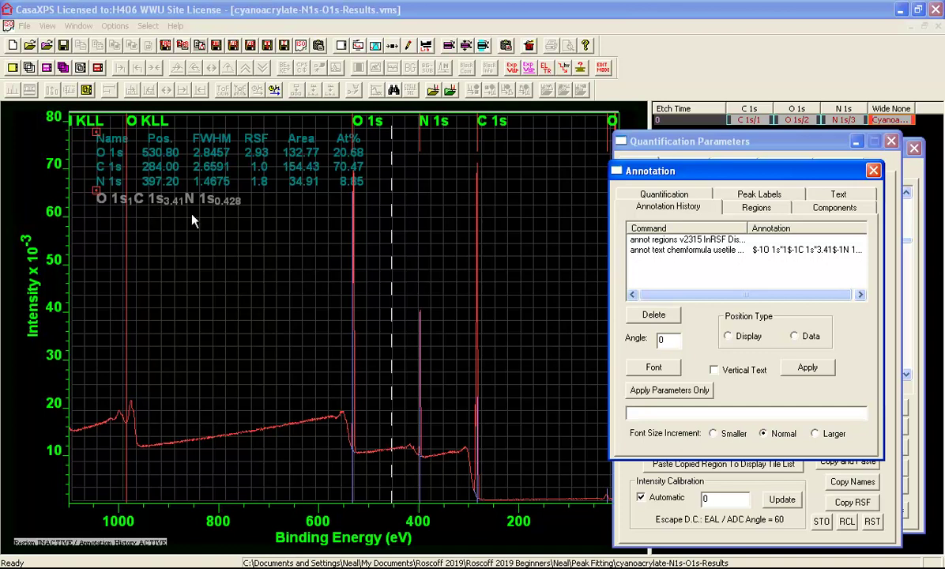
# Tag the O 1s region as O 1s^2 so the formula reads O 1s2 C 1s6.82 N 1s0.856
pyautogui.click(808, 155)
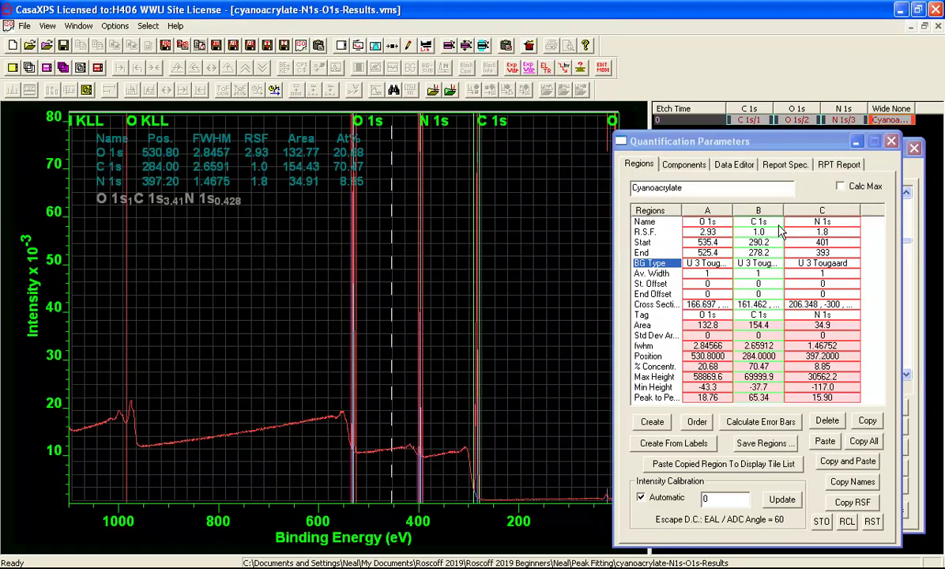
pyautogui.click(694, 313)
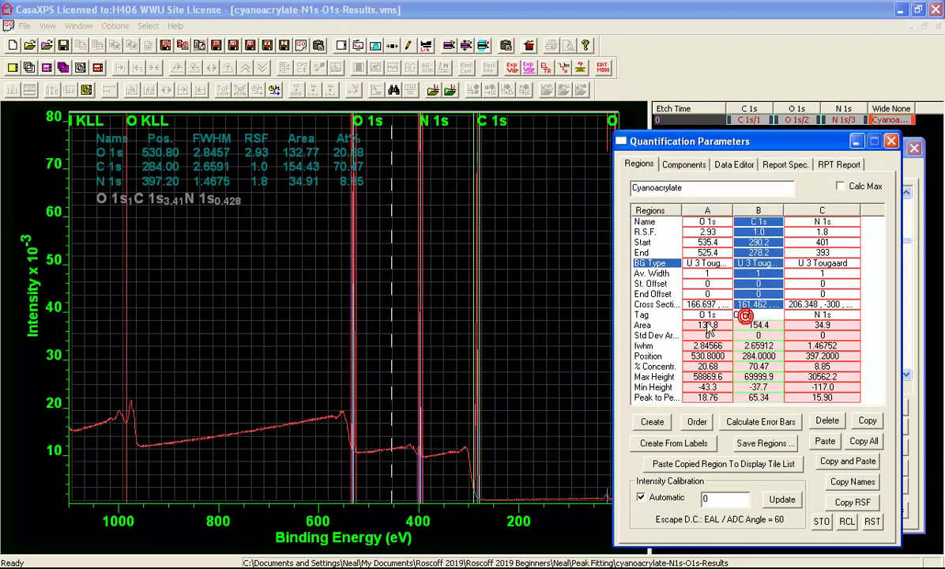
pyautogui.press('Return')
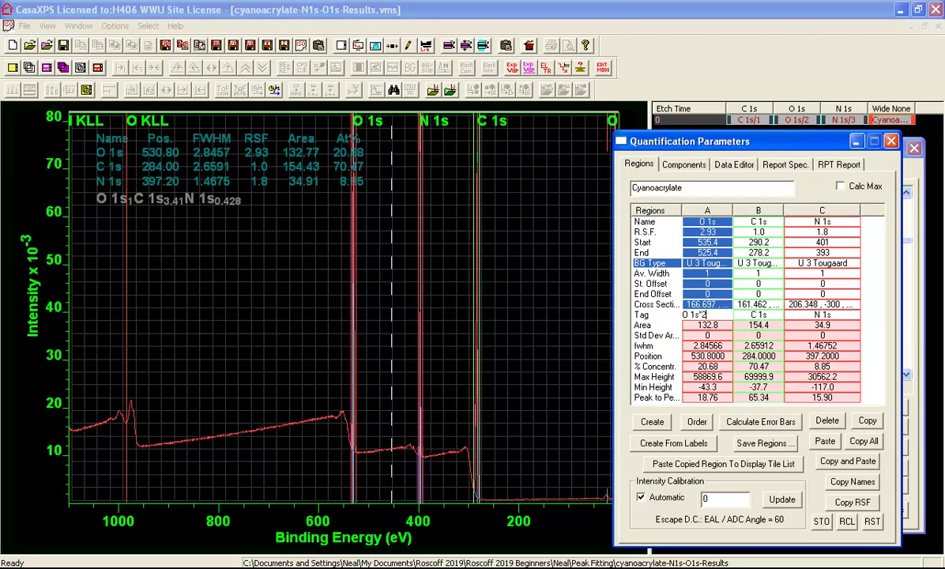
pyautogui.press('Return')
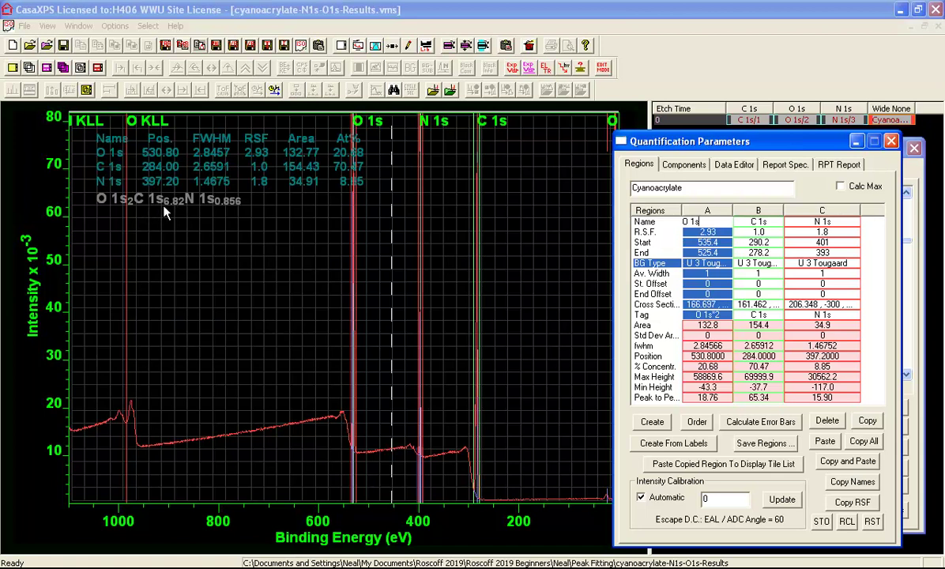
# Create a C 1s Tougaard background region spanning about 292.9 to 280.4 eV
pyautogui.click(647, 147)
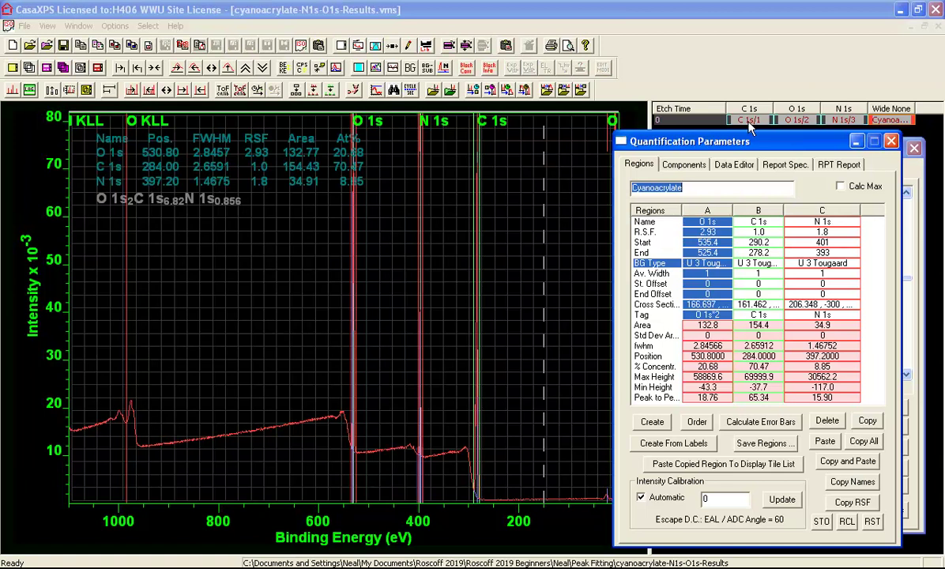
pyautogui.click(797, 120)
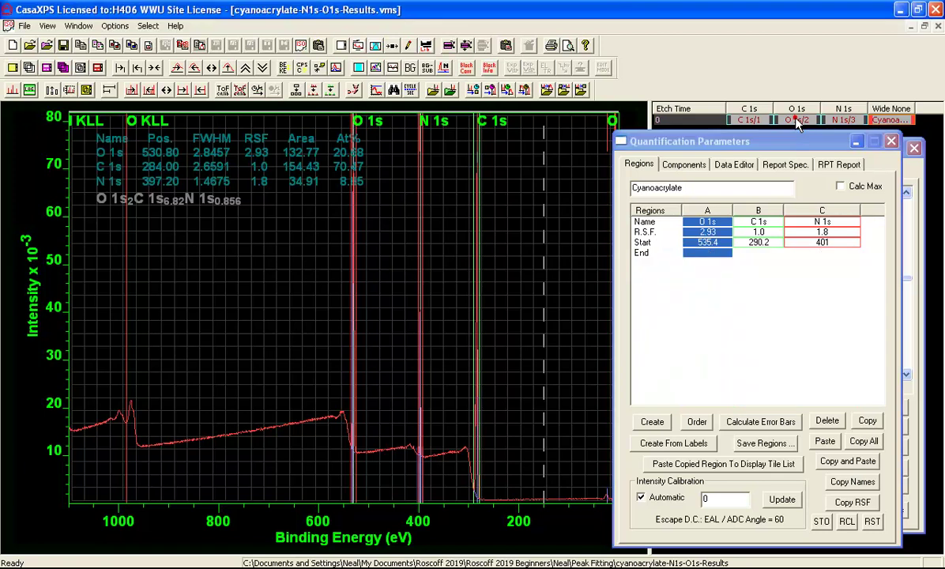
pyautogui.click(838, 120)
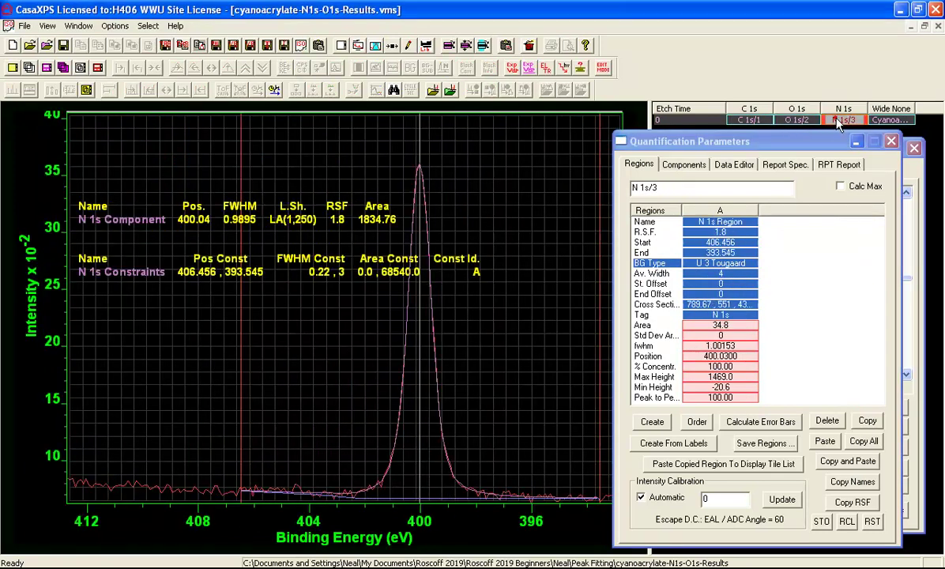
pyautogui.click(758, 120)
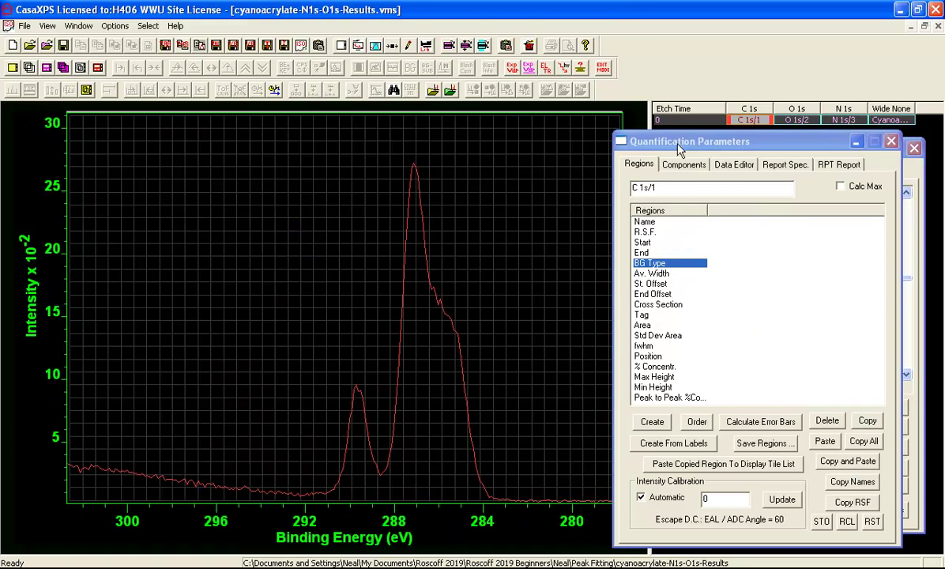
pyautogui.click(652, 424)
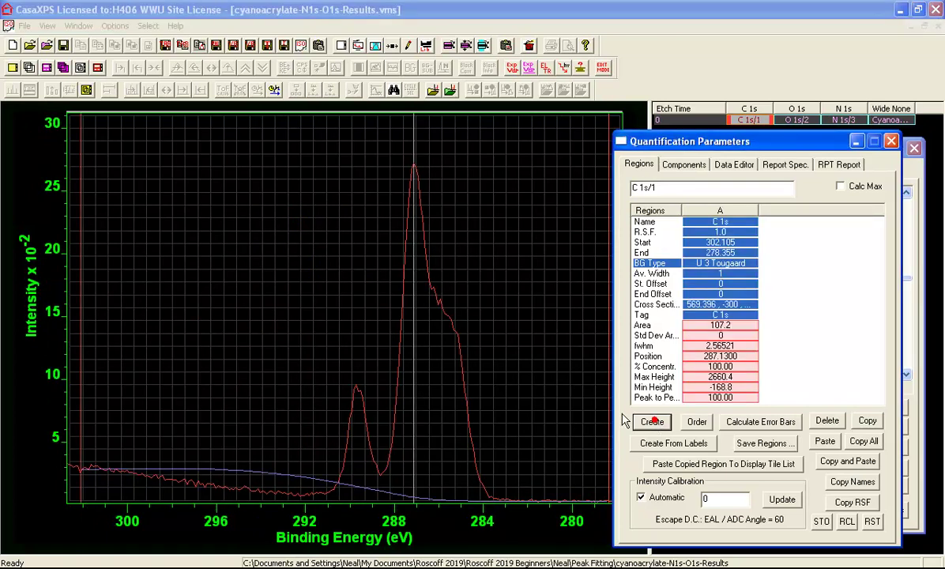
pyautogui.click(150, 388)
pyautogui.moveTo(606, 120); pyautogui.dragTo(563, 128)
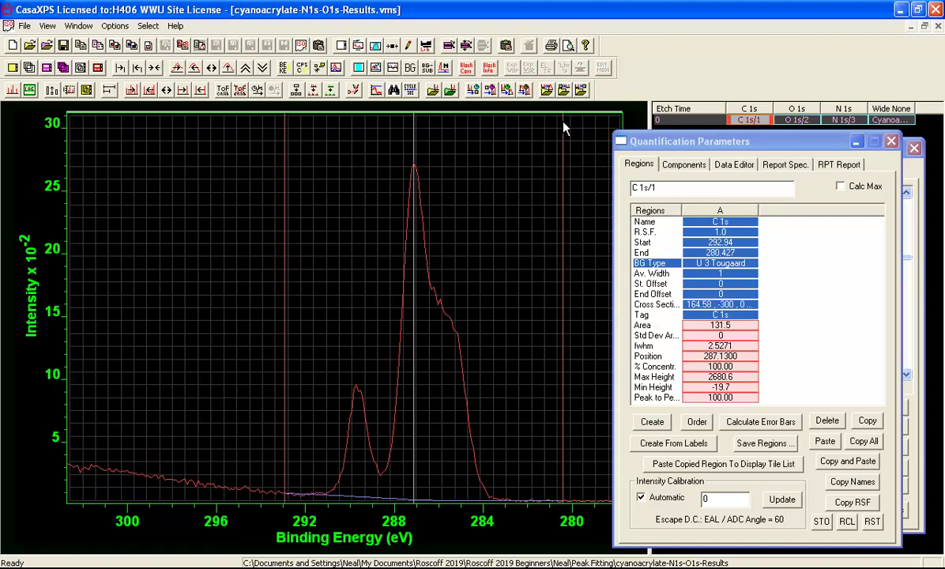
# Show the fitted N 1s spectrum with the Report Spec. options displayed
pyautogui.click(797, 120)
pyautogui.click(842, 120)
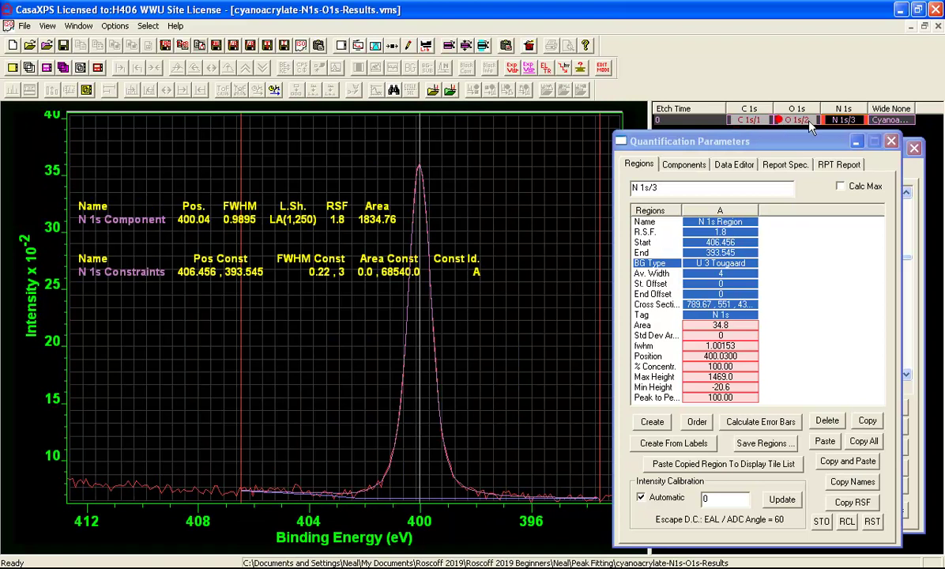
pyautogui.click(785, 166)
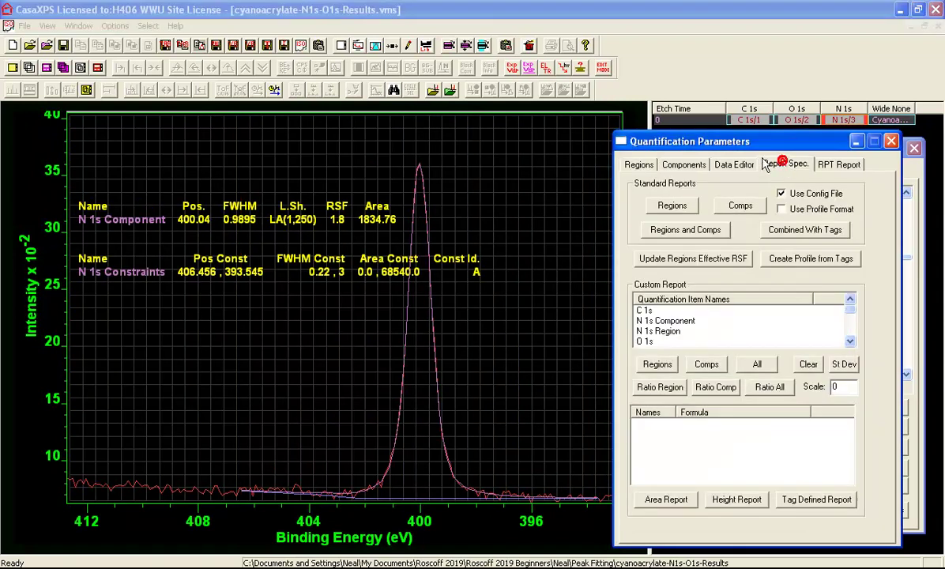
# Generate a Regions report from RegionQuantTable.txt: C 1s 69.14, O 1s 20.70, N 1s 10.16 at%
pyautogui.click(668, 209)
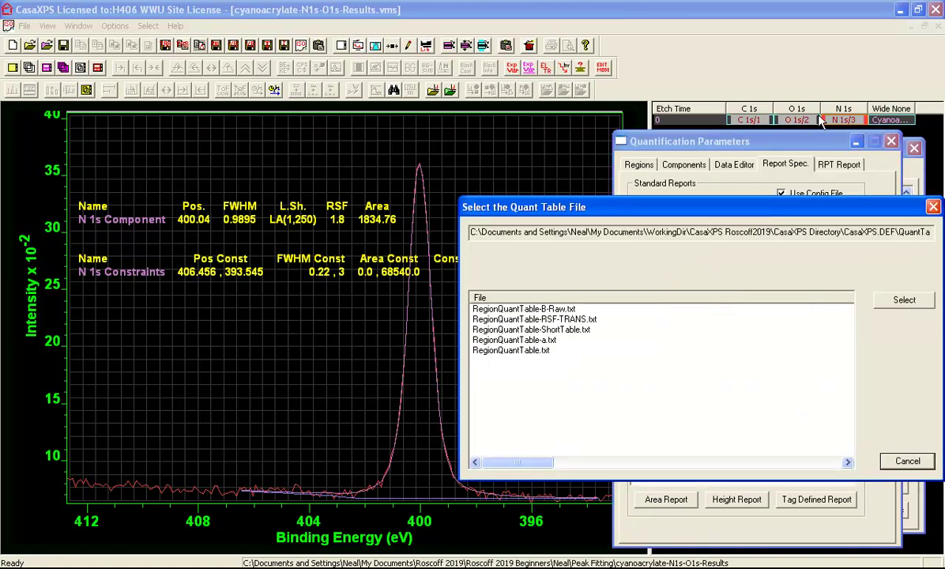
pyautogui.click(505, 351)
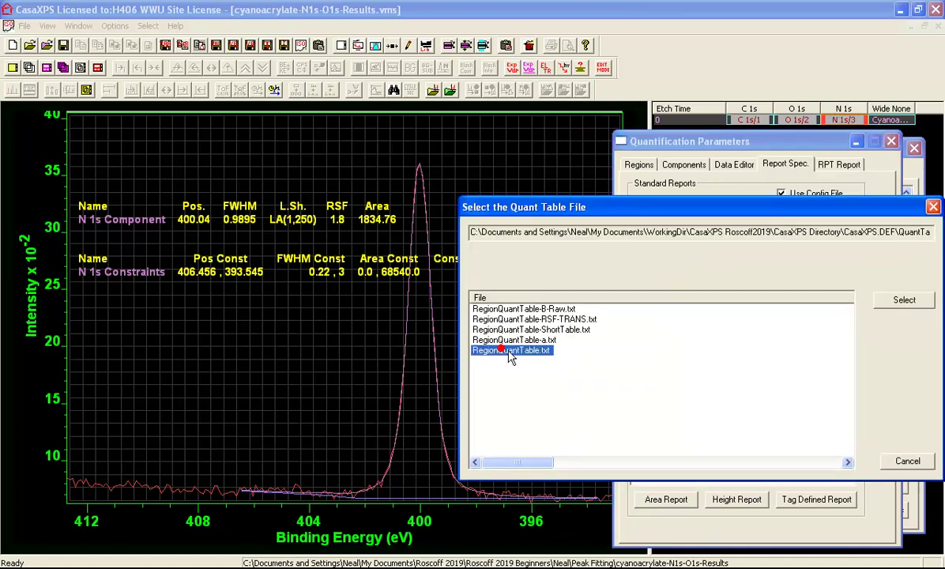
pyautogui.click(902, 301)
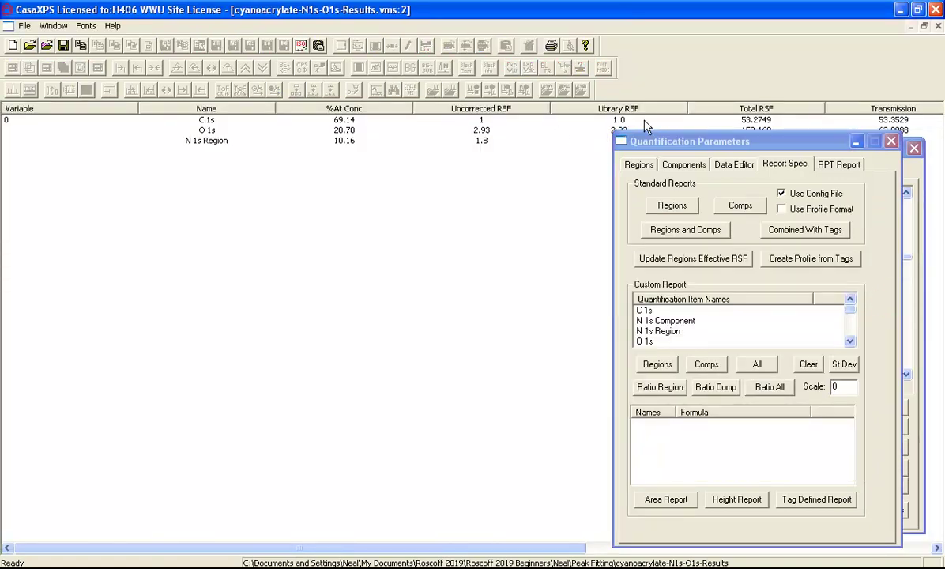
# Close Quantification Parameters and the Element Library, scroll through the results table, then close it
pyautogui.moveTo(656, 140); pyautogui.dragTo(636, 176)
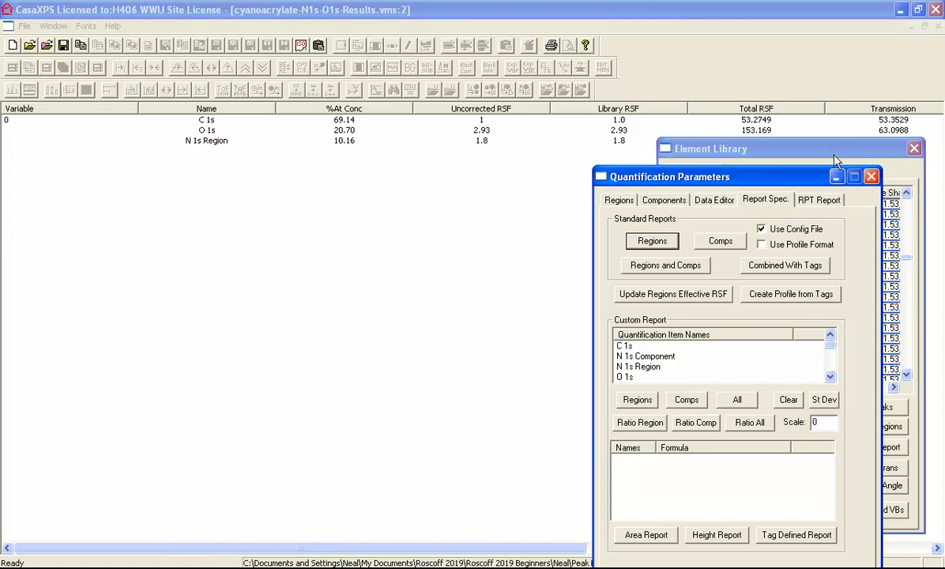
pyautogui.click(871, 176)
pyautogui.click(915, 149)
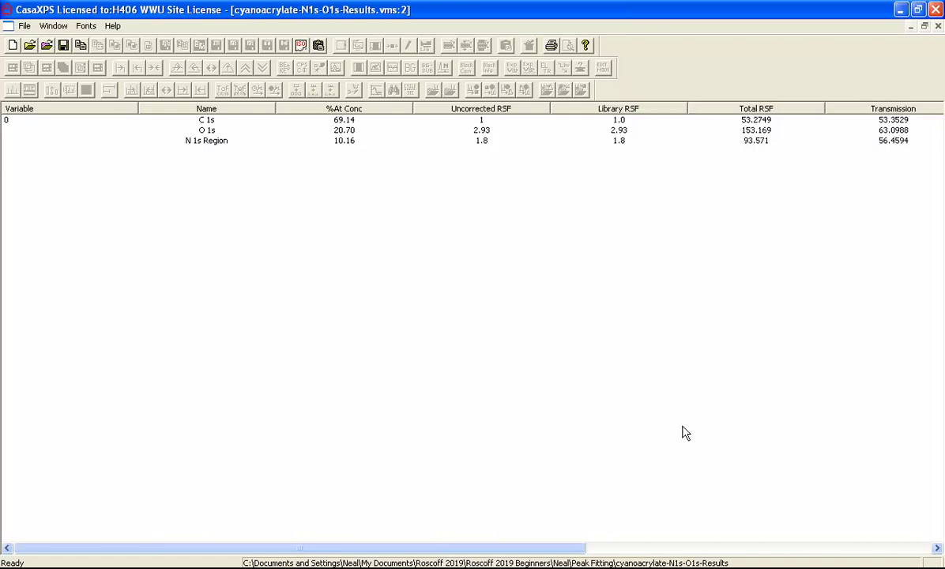
pyautogui.moveTo(536, 549); pyautogui.dragTo(750, 558)
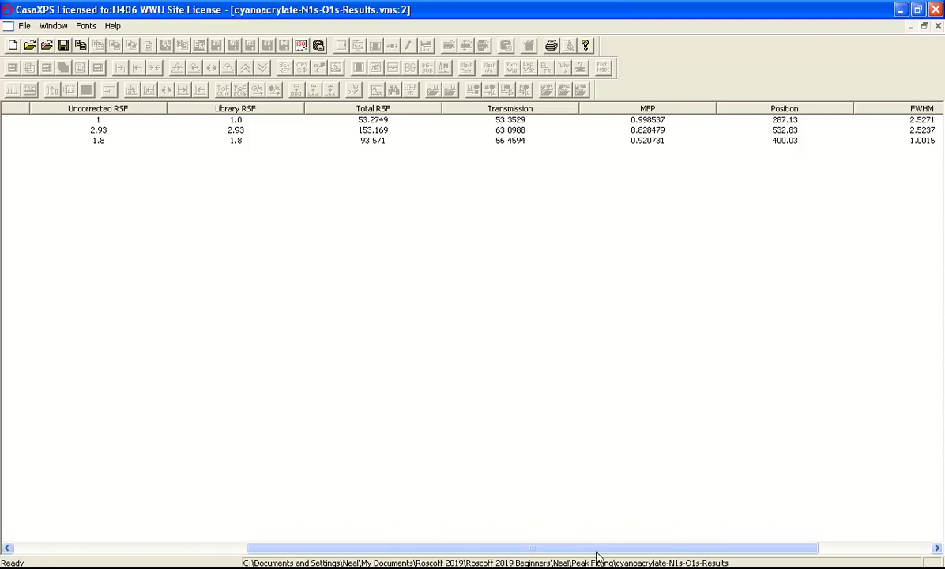
pyautogui.moveTo(596, 550); pyautogui.dragTo(739, 547)
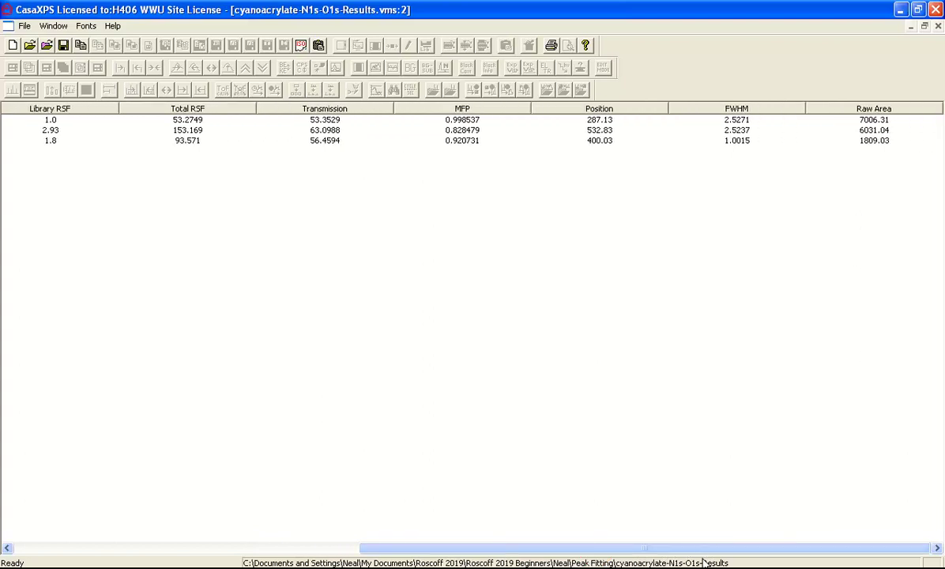
pyautogui.moveTo(701, 548); pyautogui.dragTo(358, 548)
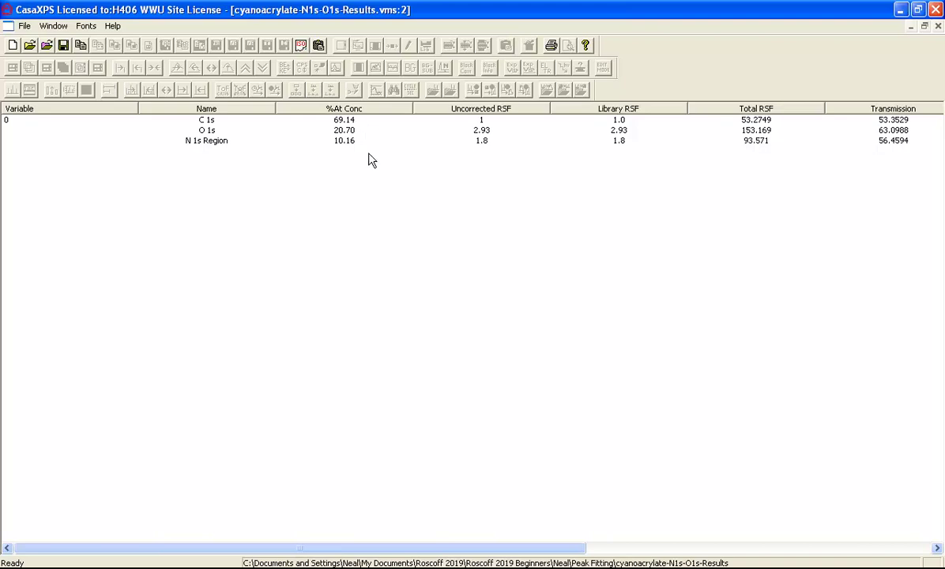
pyautogui.click(938, 26)
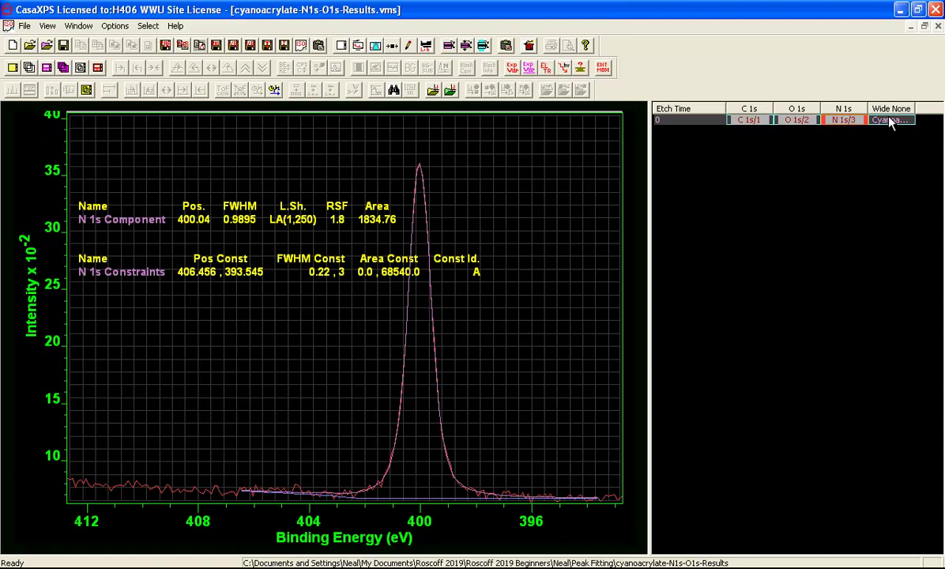
# Show the C 1s spectrum using the saved survey-Results .tff tile format
pyautogui.click(760, 121)
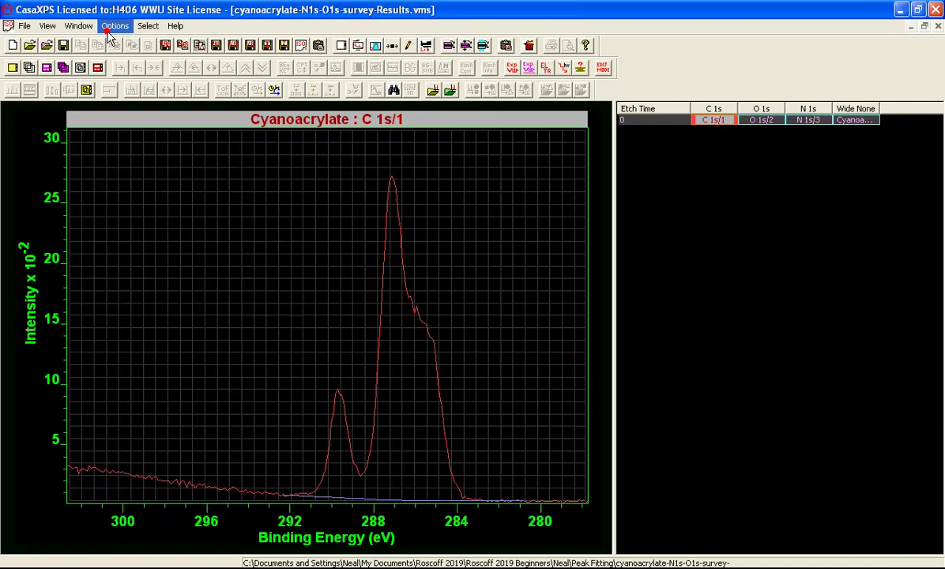
pyautogui.click(112, 28)
pyautogui.click(153, 287)
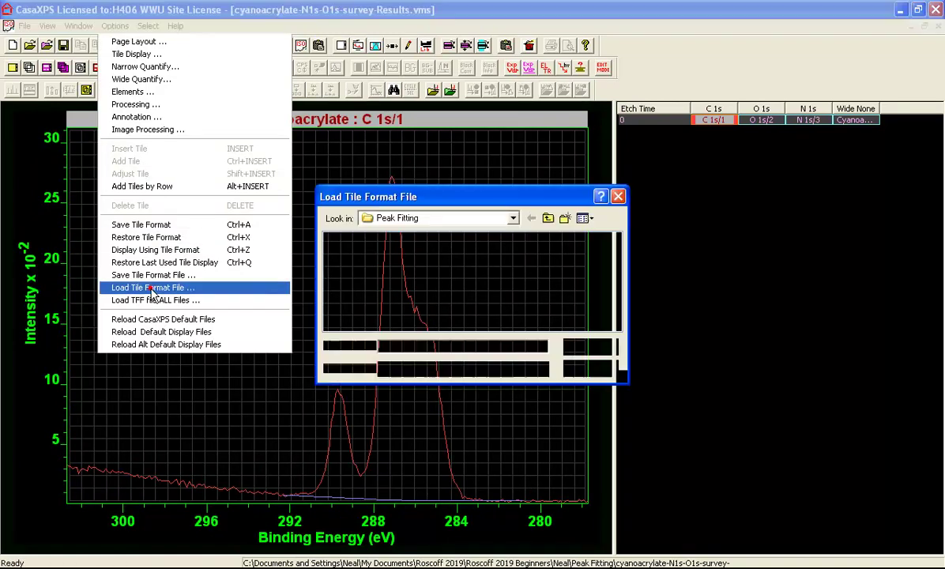
pyautogui.doubleClick(361, 254)
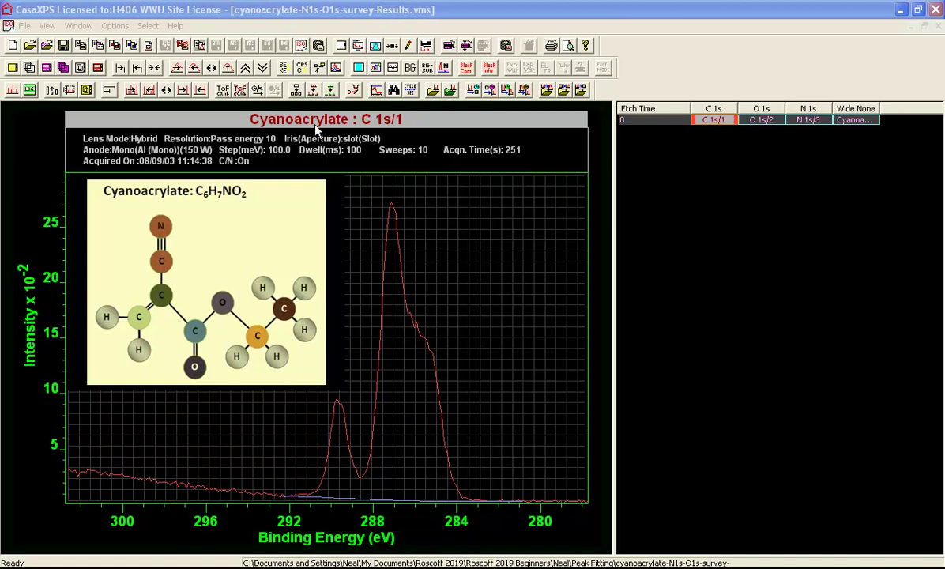
# Add a first synthetic component to the C 1s spectrum in Quantification Parameters
pyautogui.click(373, 44)
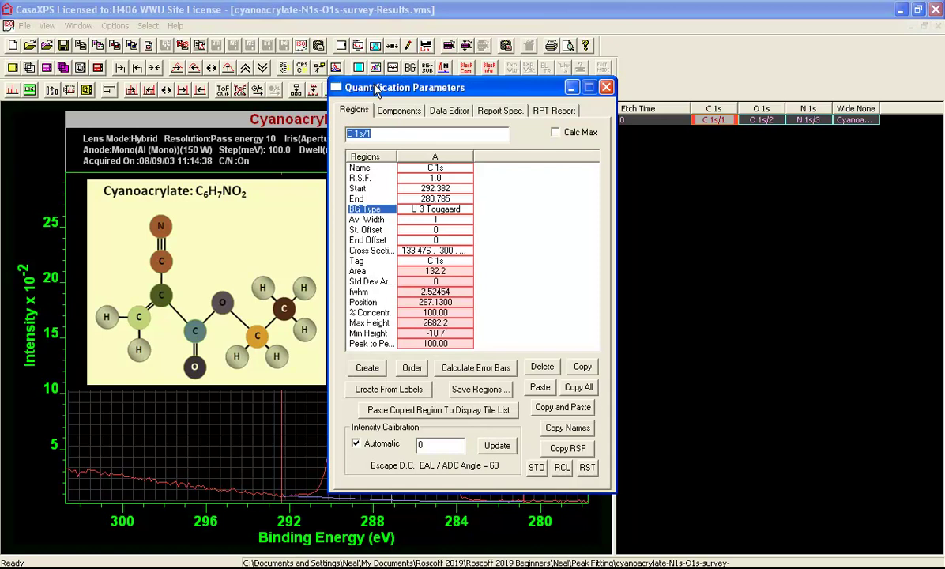
pyautogui.moveTo(378, 91); pyautogui.dragTo(661, 151)
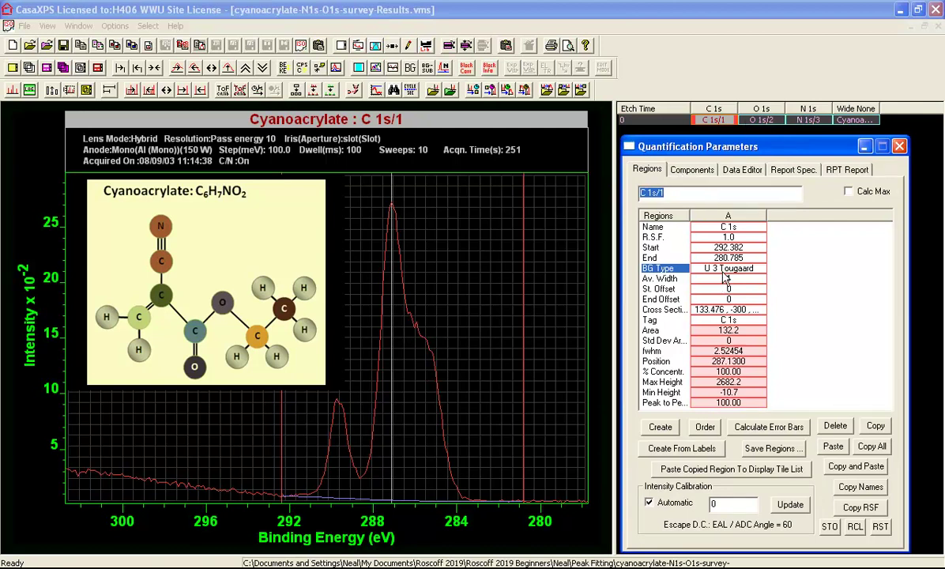
pyautogui.click(673, 168)
pyautogui.click(655, 392)
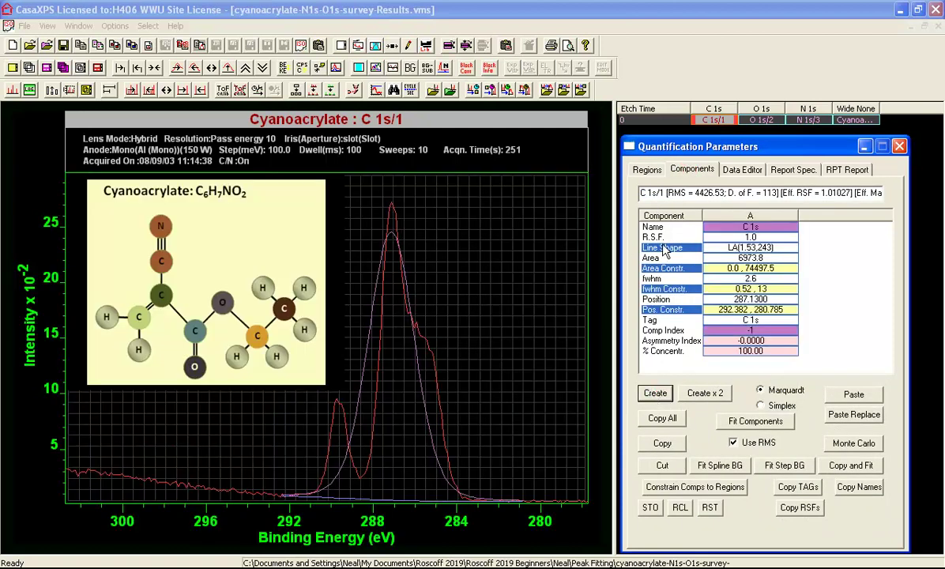
# Give component A line shape LA(1.3,143) and fit it to the 289.70 eV peak, FWHM 1.01
pyautogui.click(739, 248)
pyautogui.press('BackSpace')
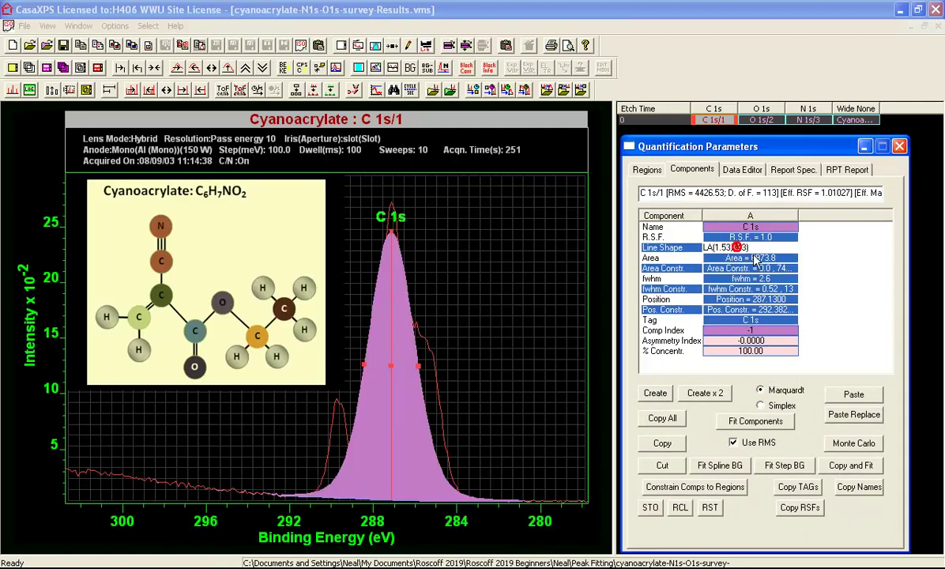
pyautogui.write('1')
pyautogui.click(760, 257)
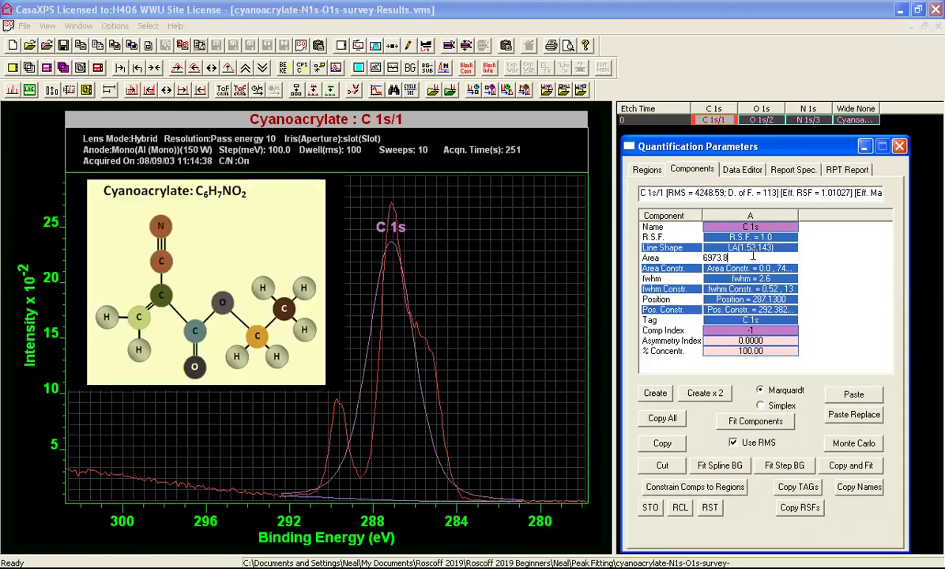
pyautogui.click(723, 247)
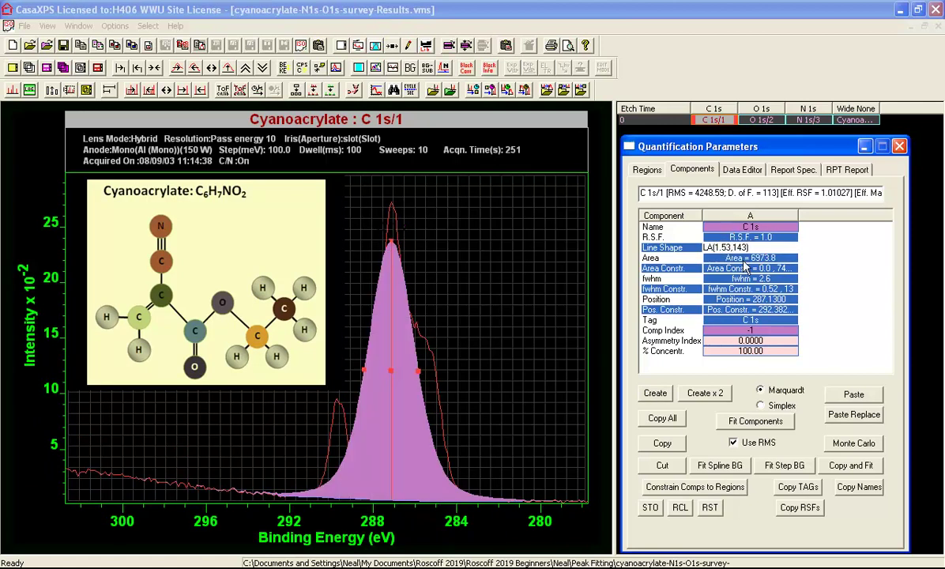
pyautogui.press('BackSpace')
pyautogui.press('BackSpace')
pyautogui.click(743, 262)
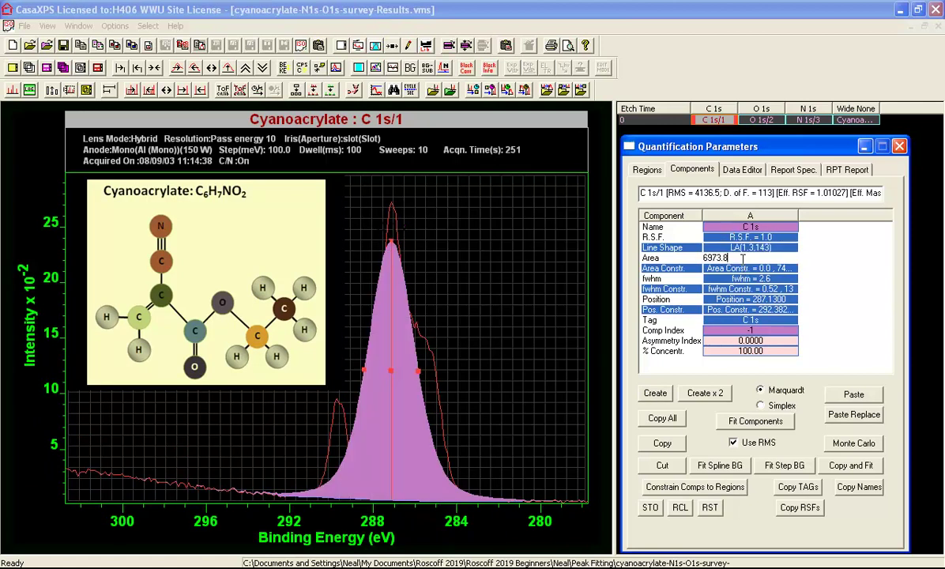
pyautogui.moveTo(392, 254); pyautogui.dragTo(340, 404)
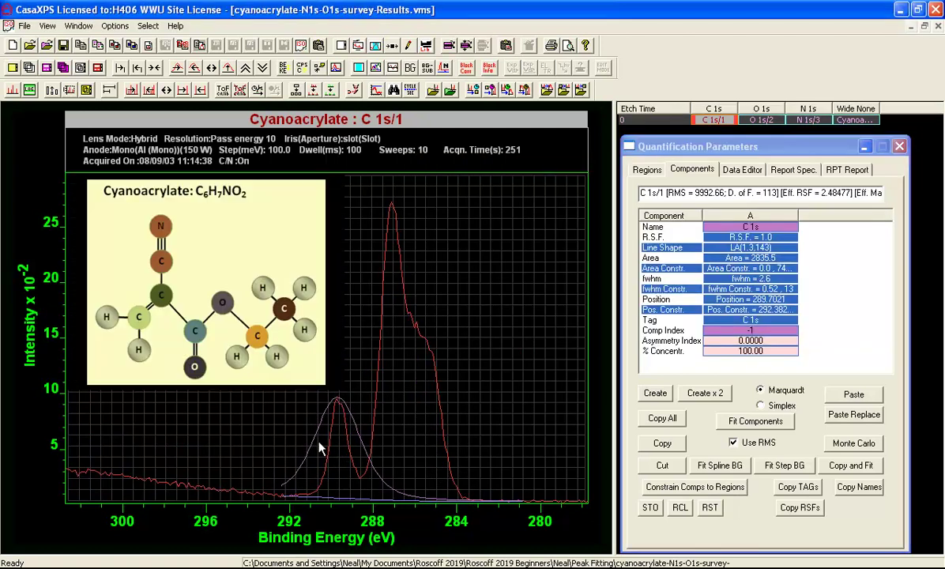
pyautogui.moveTo(311, 461); pyautogui.dragTo(326, 463)
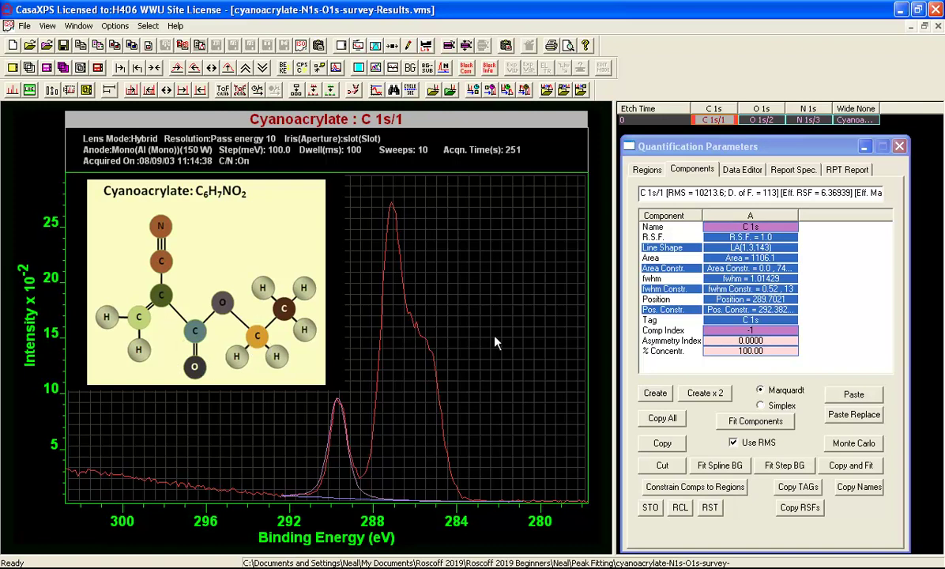
# Add component B and place it in the main envelope near 287.3 eV
pyautogui.click(656, 394)
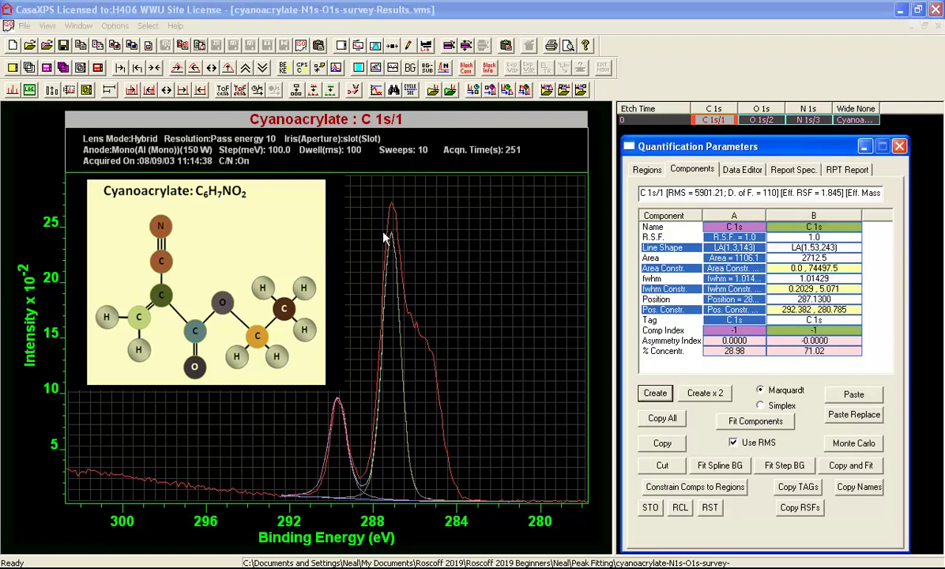
pyautogui.click(724, 247)
pyautogui.press('Return')
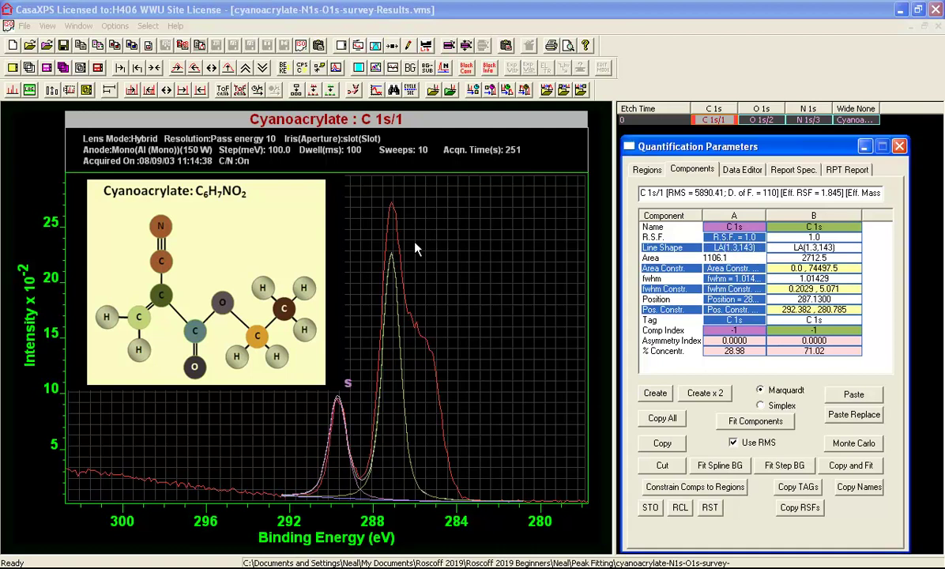
pyautogui.moveTo(393, 259); pyautogui.dragTo(390, 395)
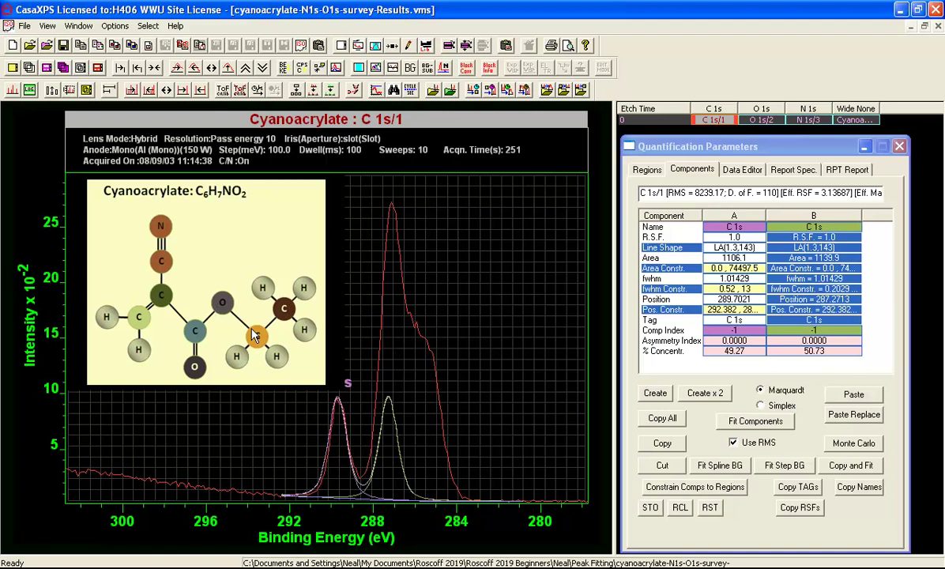
pyautogui.moveTo(388, 397); pyautogui.dragTo(386, 390)
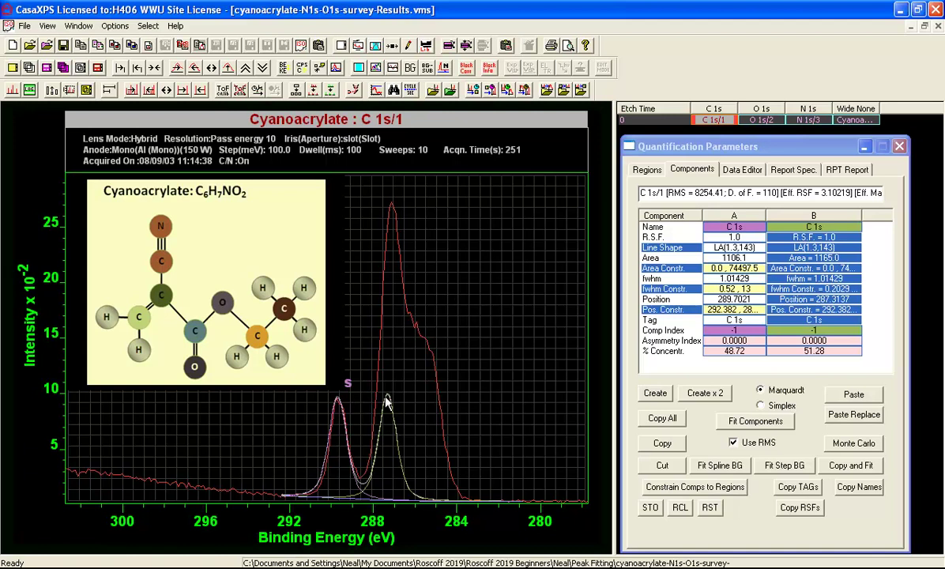
# Constrain component B's area to a*1, giving about 50% each
pyautogui.click(814, 258)
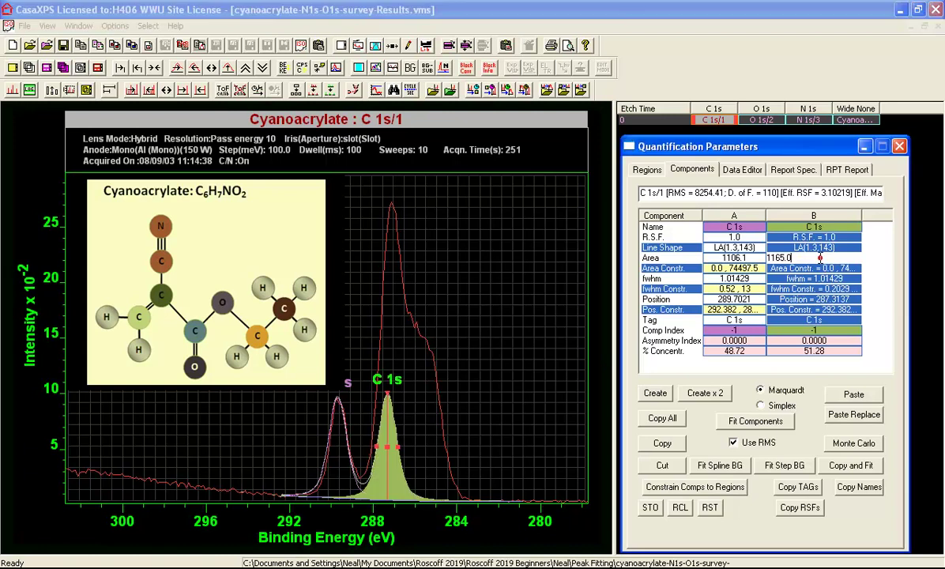
pyautogui.click(834, 268)
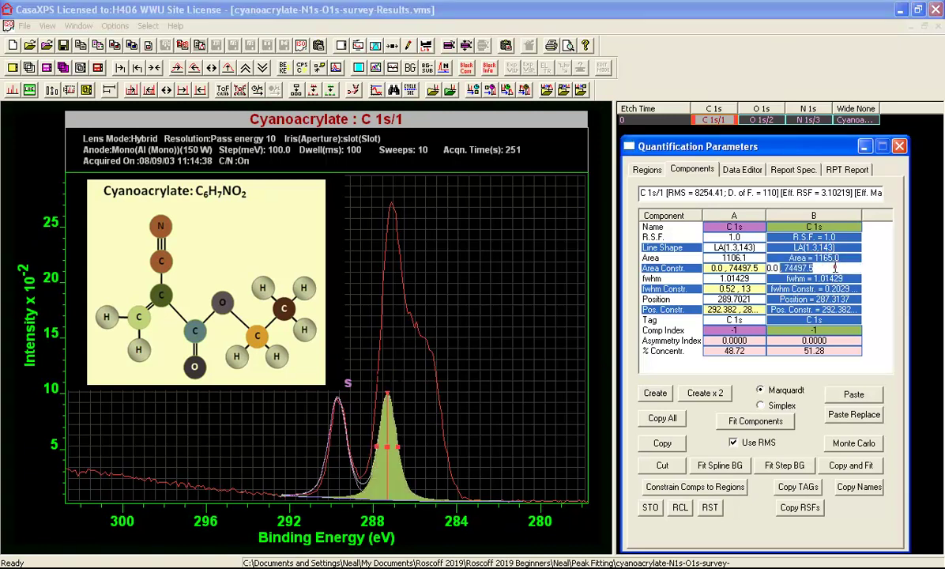
pyautogui.press('BackSpace')
pyautogui.write('a*1')
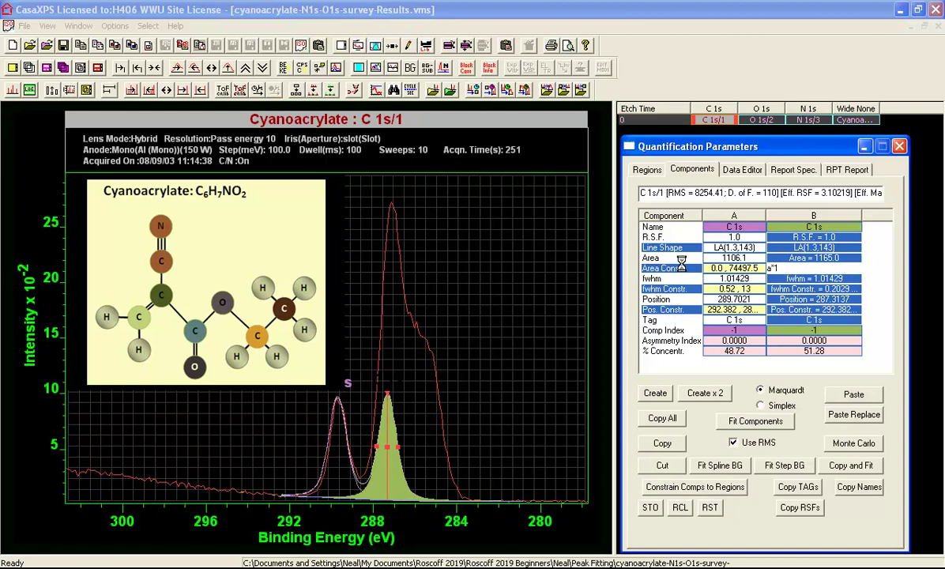
pyautogui.press('Return')
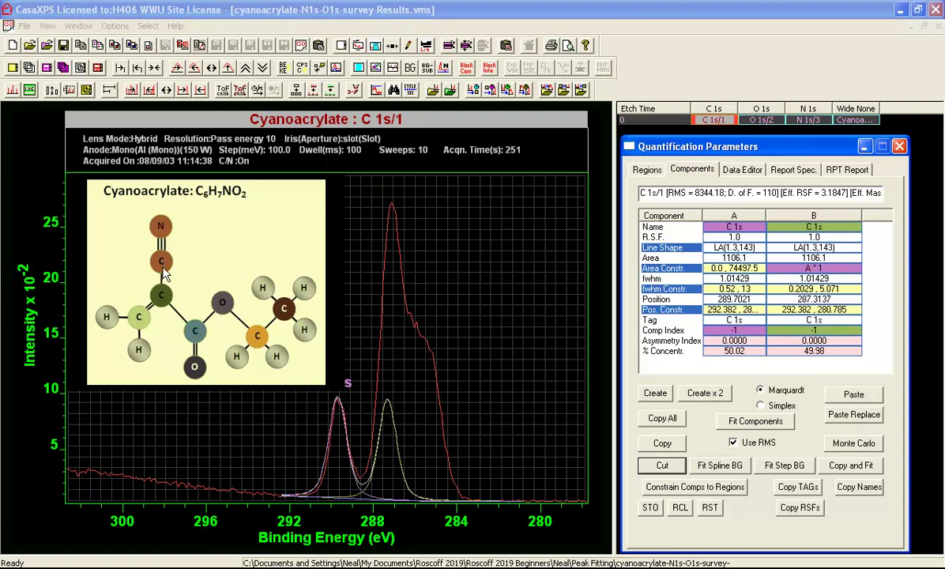
# Add components C and D, lowering their peaks near 287.10 and 286.85 eV
pyautogui.click(656, 394)
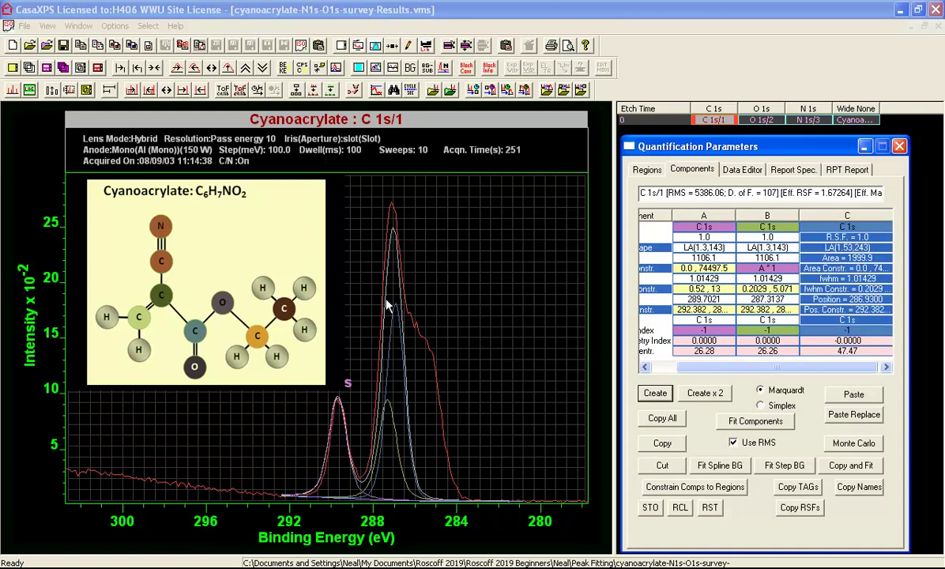
pyautogui.moveTo(387, 310); pyautogui.dragTo(393, 408)
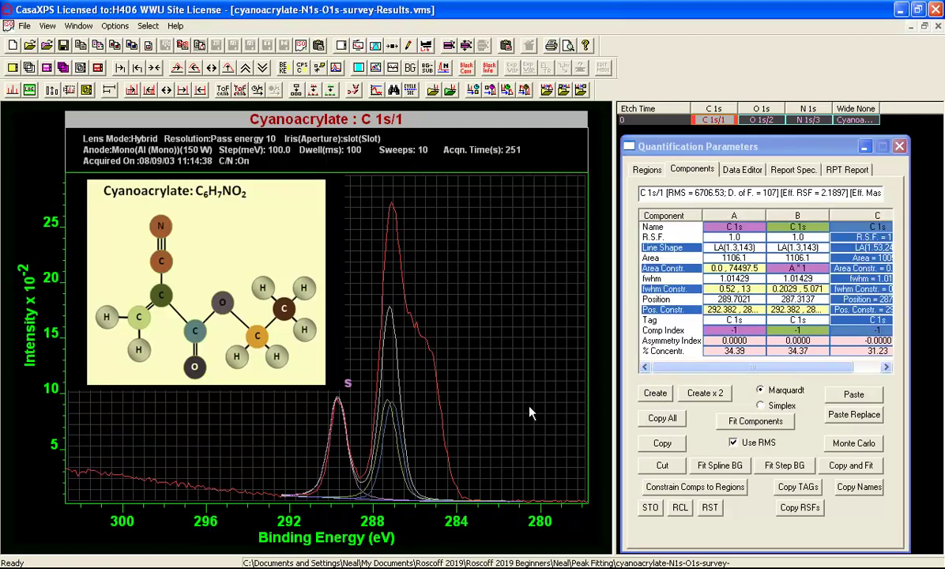
pyautogui.click(662, 397)
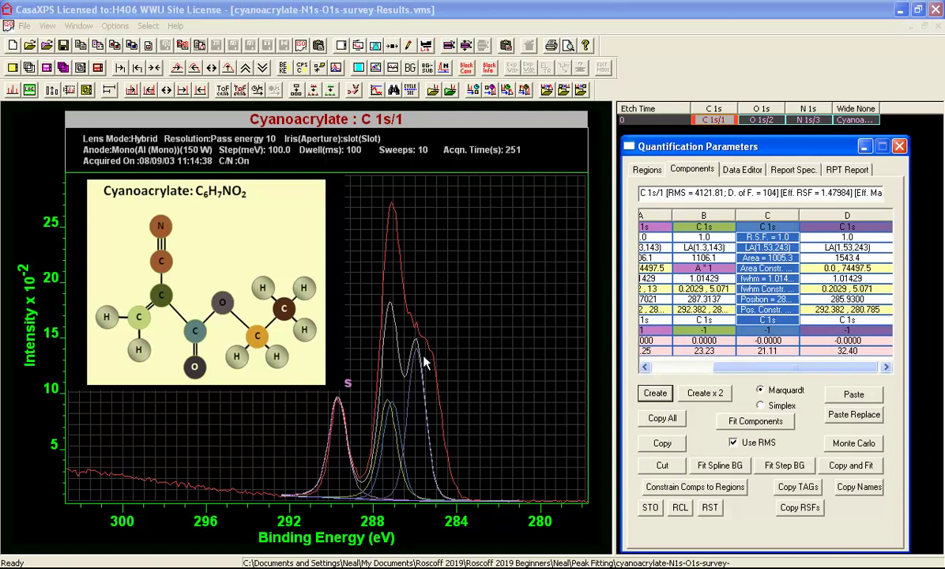
pyautogui.moveTo(419, 357); pyautogui.dragTo(431, 398)
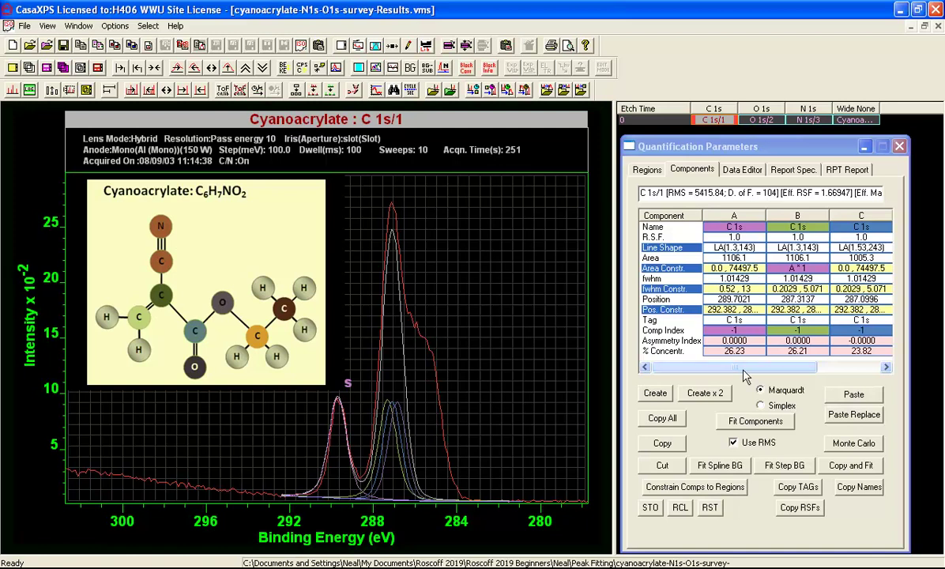
pyautogui.moveTo(729, 370); pyautogui.dragTo(767, 369)
# Constrain the areas of components C and D to a*1, each about 25%
pyautogui.click(806, 268)
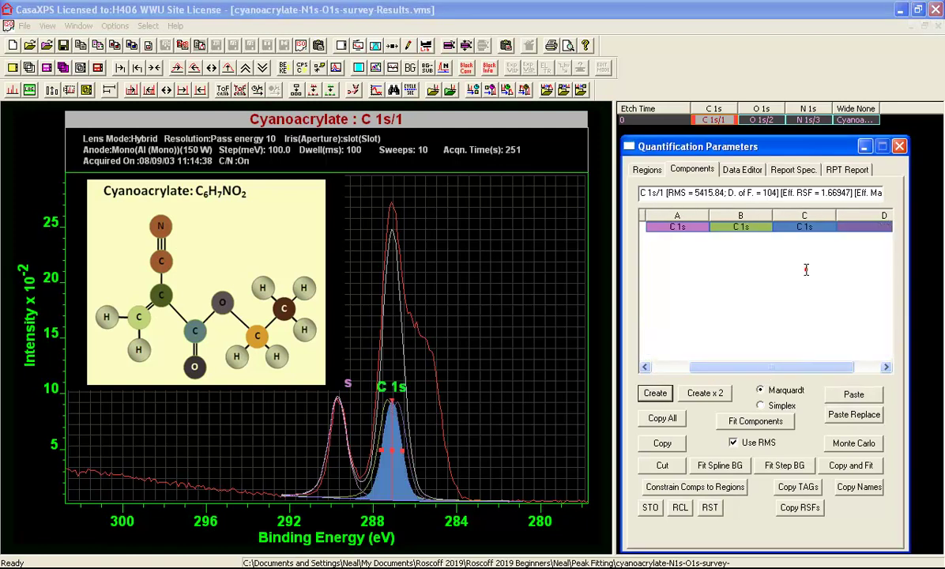
pyautogui.press('BackSpace')
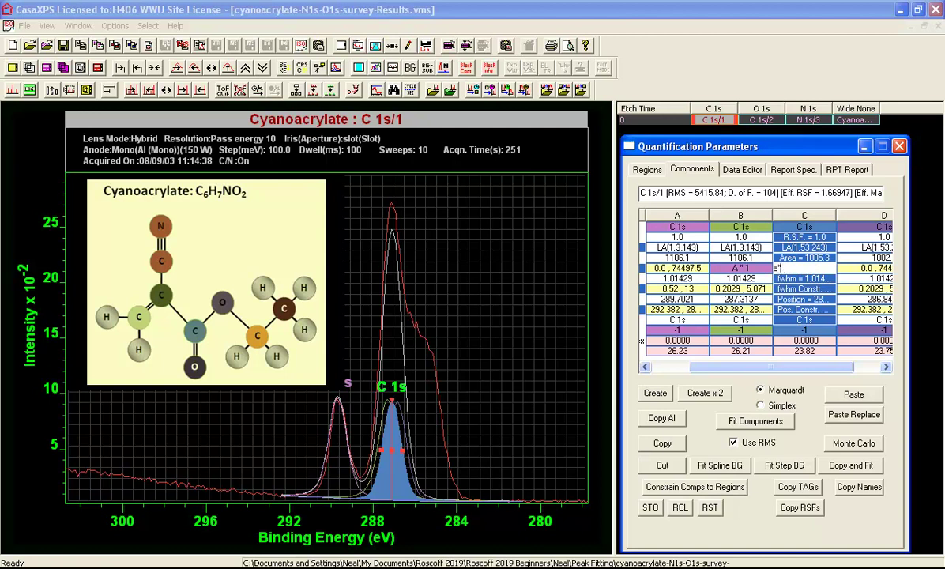
pyautogui.write('a*1')
pyautogui.press('Return')
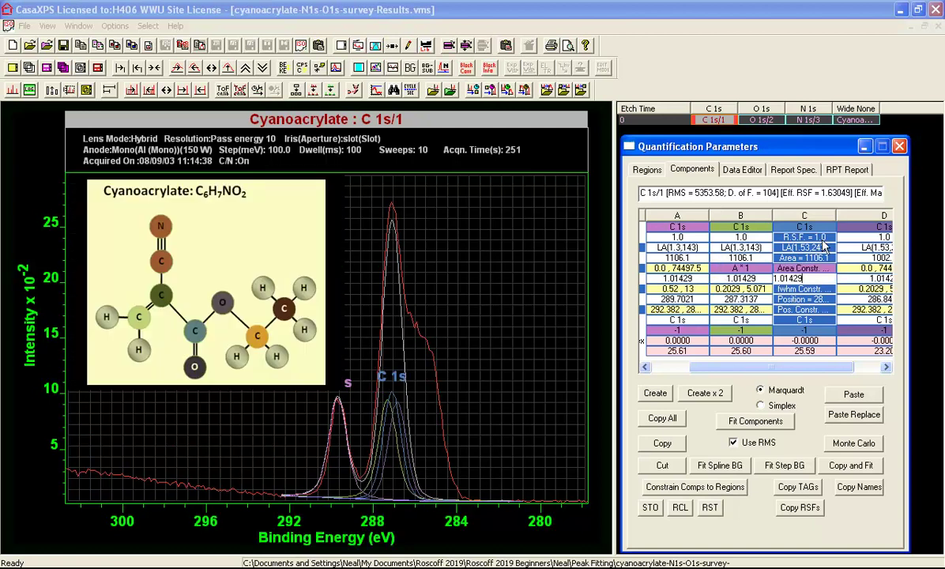
pyautogui.click(881, 269)
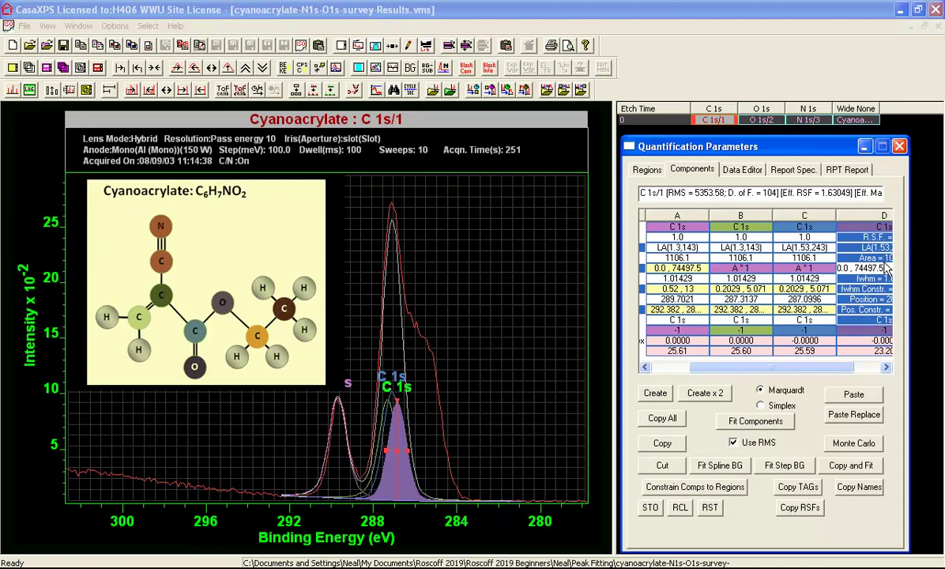
pyautogui.press('BackSpace')
pyautogui.write('a*1')
pyautogui.press('Return')
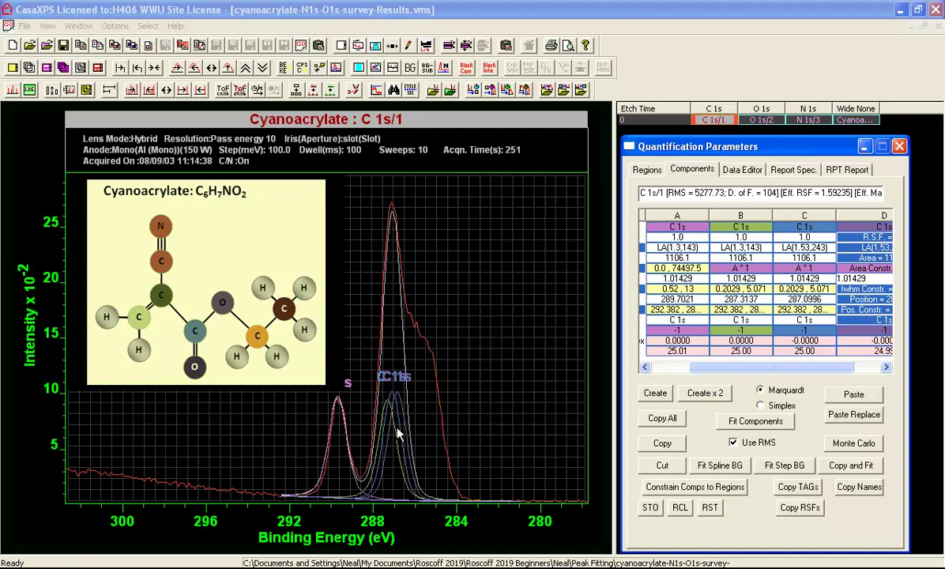
pyautogui.moveTo(720, 370); pyautogui.dragTo(749, 376)
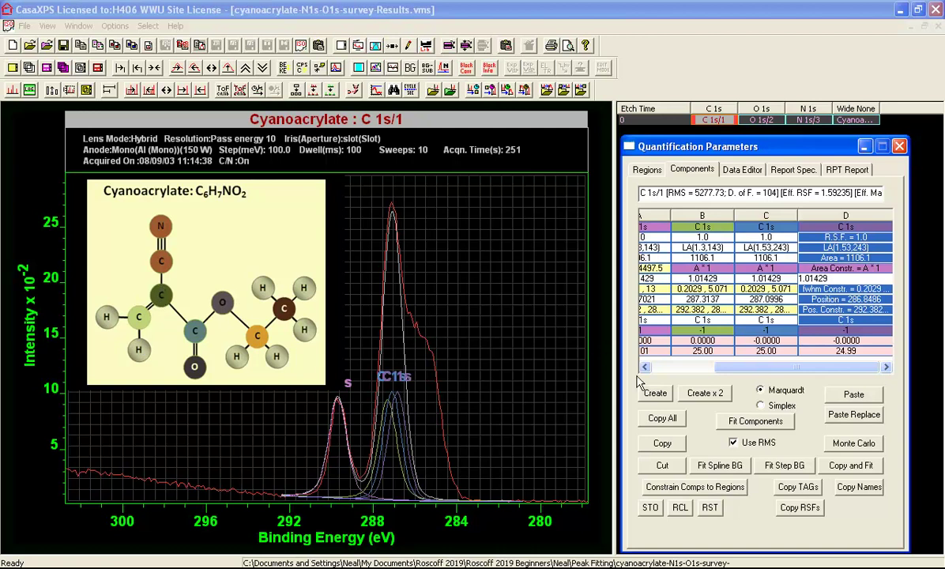
# Add a new component and lower its peak near 285 eV
pyautogui.click(656, 394)
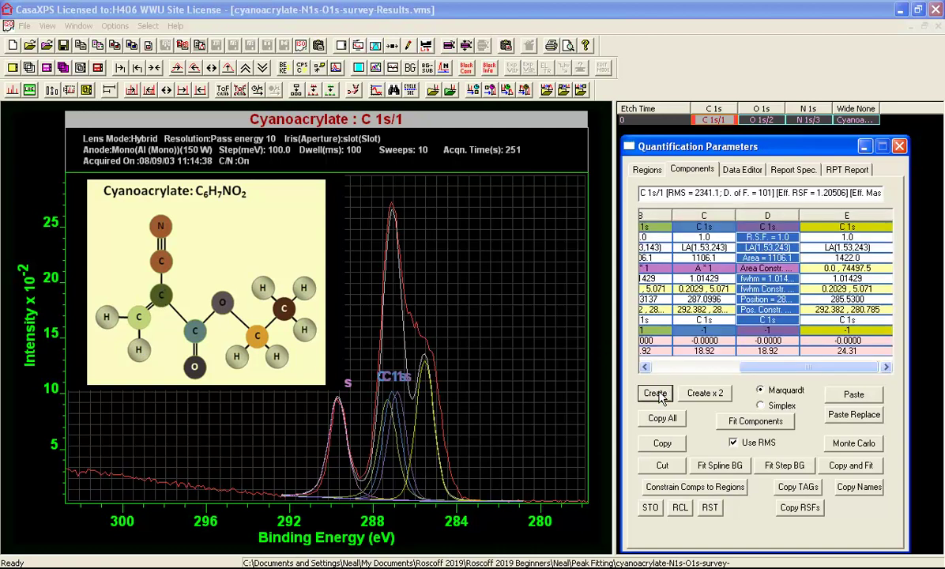
pyautogui.press('Delete')
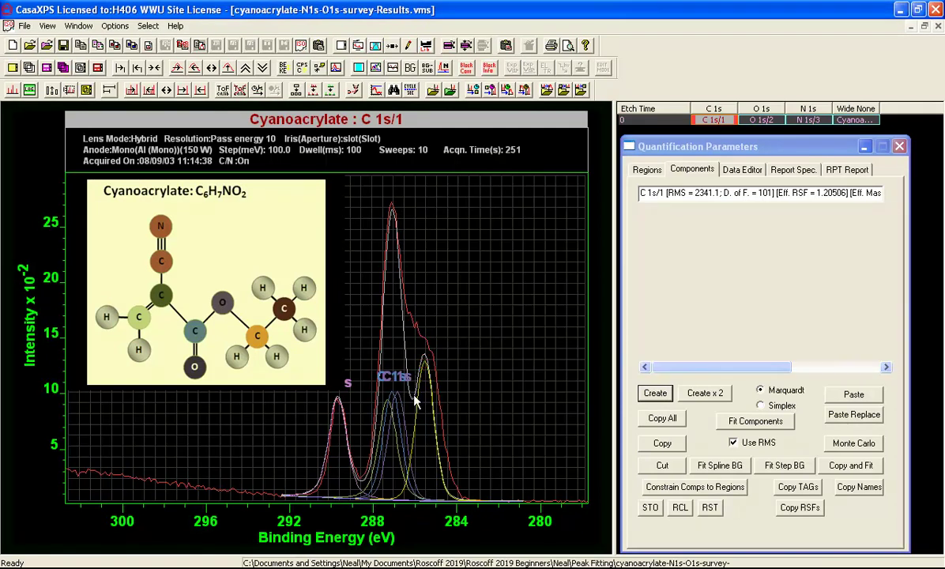
pyautogui.click(655, 392)
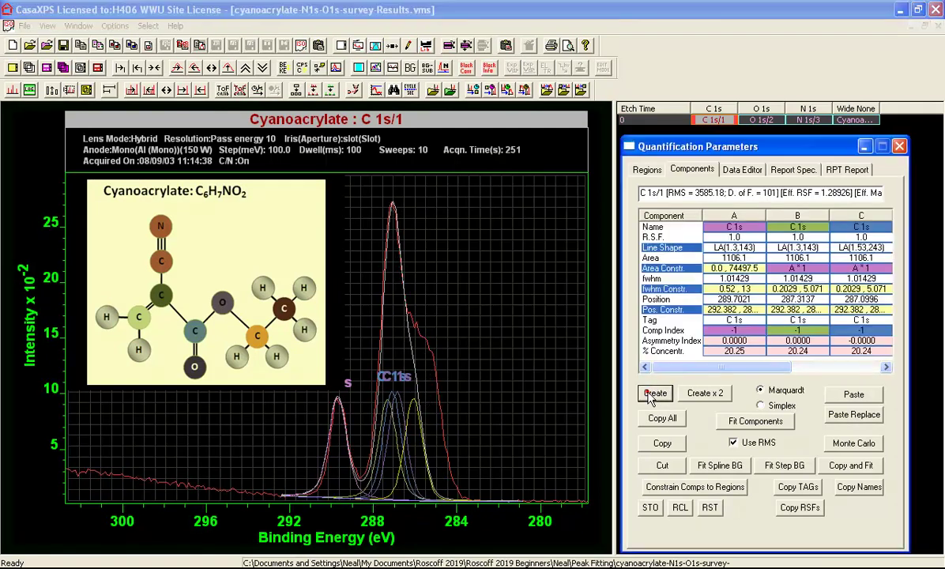
pyautogui.moveTo(433, 390)
pyautogui.mouseDown()
pyautogui.moveTo(433, 382)
pyautogui.moveTo(433, 409)
pyautogui.mouseUp()
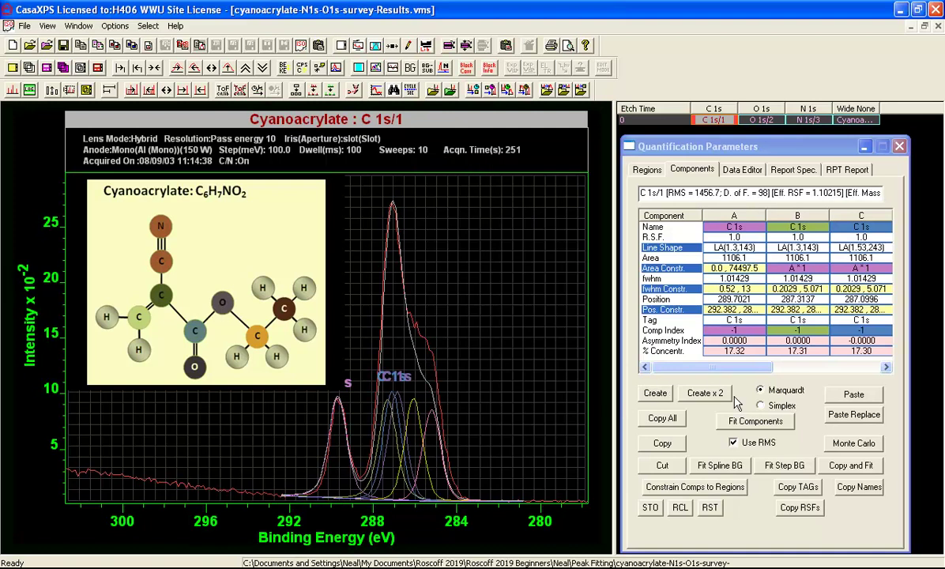
pyautogui.click(706, 369)
pyautogui.moveTo(707, 369); pyautogui.dragTo(814, 368)
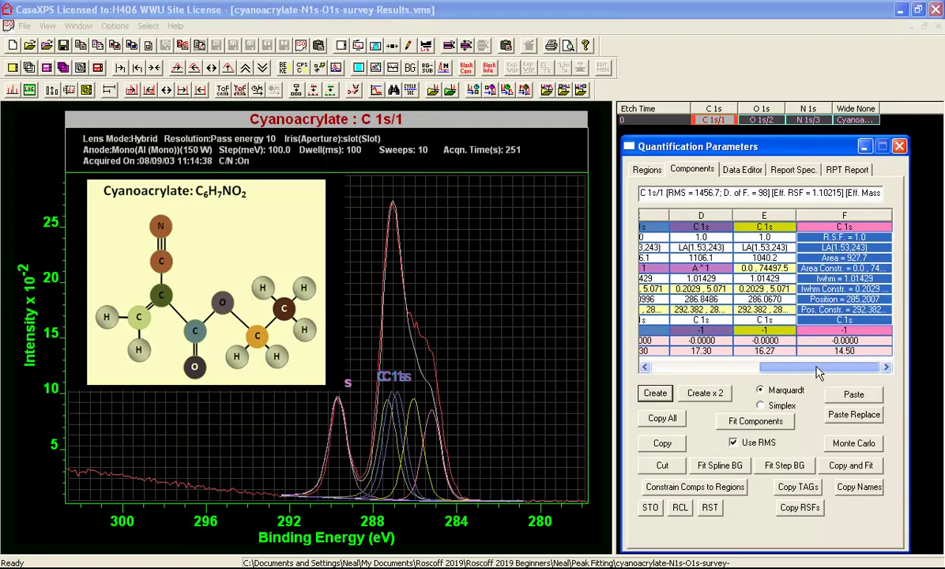
# Constrain the areas of components E and F to a*1, each 16.67%
pyautogui.click(780, 273)
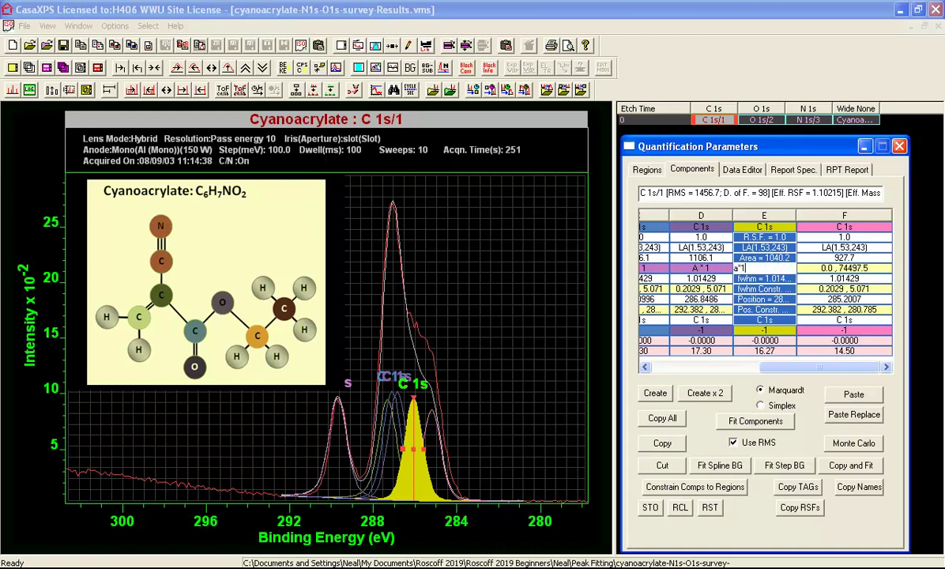
pyautogui.press('Return')
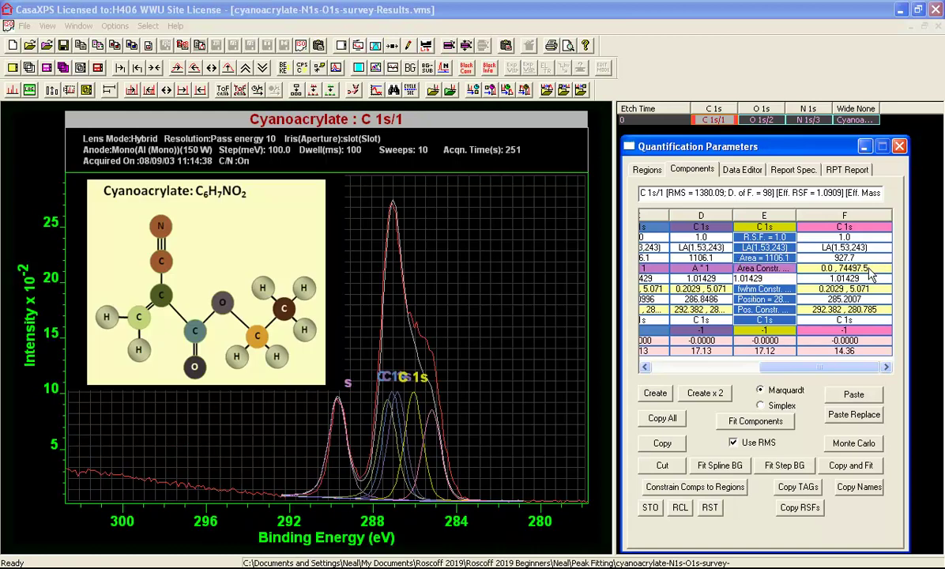
pyautogui.click(830, 268)
pyautogui.write('a')
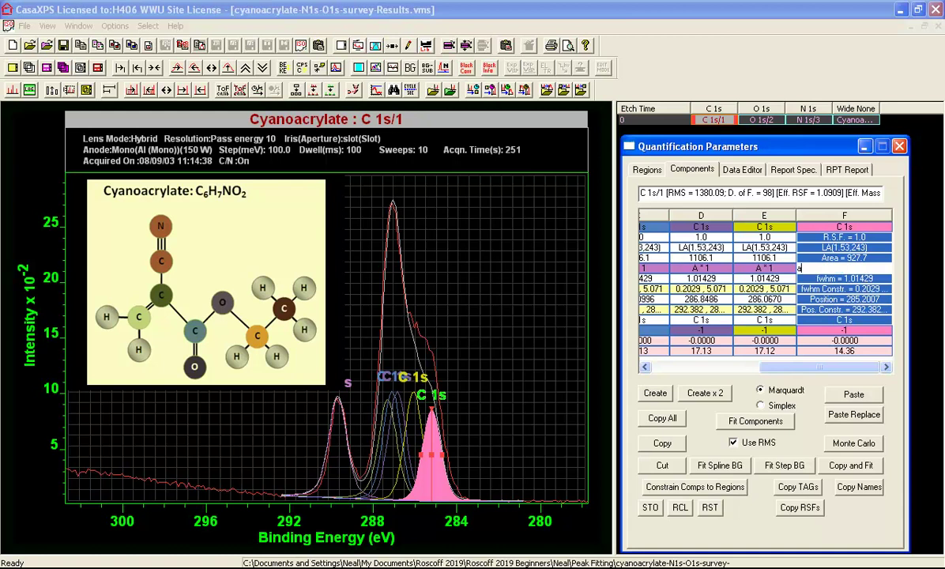
pyautogui.write('*1')
pyautogui.press('Return')
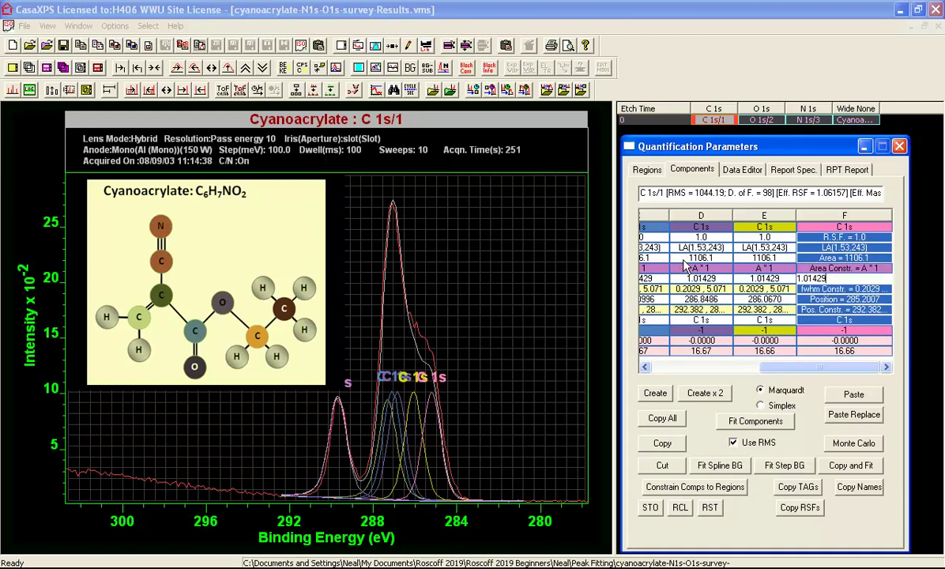
# Move the leftmost component onto the 290 eV peak and reshape the one near 286 eV
pyautogui.click(339, 401)
pyautogui.moveTo(339, 401); pyautogui.dragTo(338, 405)
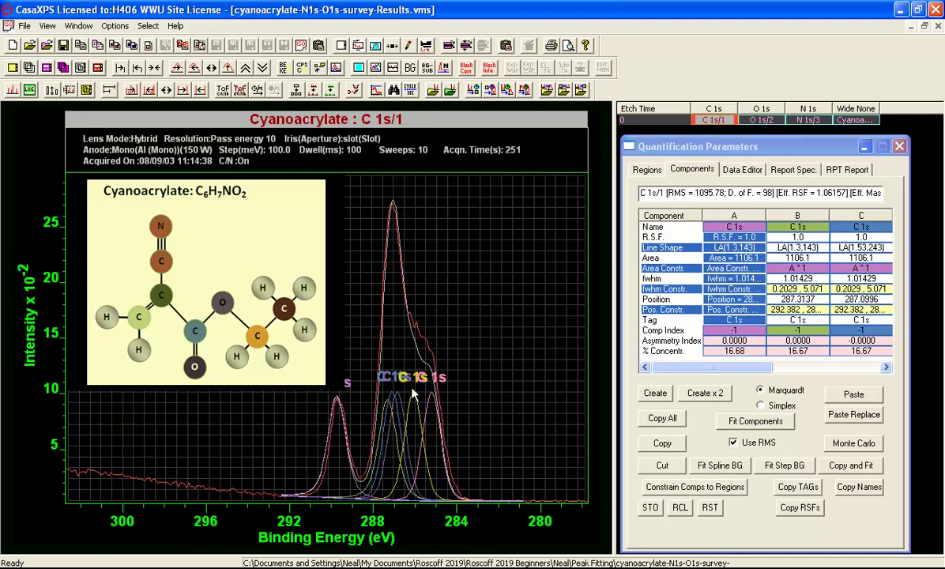
pyautogui.moveTo(416, 401); pyautogui.dragTo(427, 403)
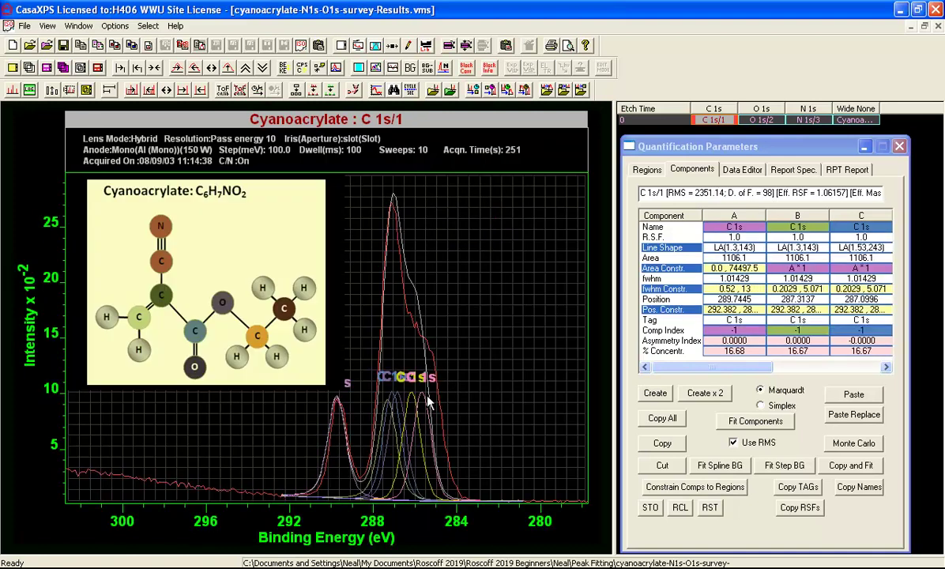
# Create component G near 285.03 eV and select its column
pyautogui.click(662, 396)
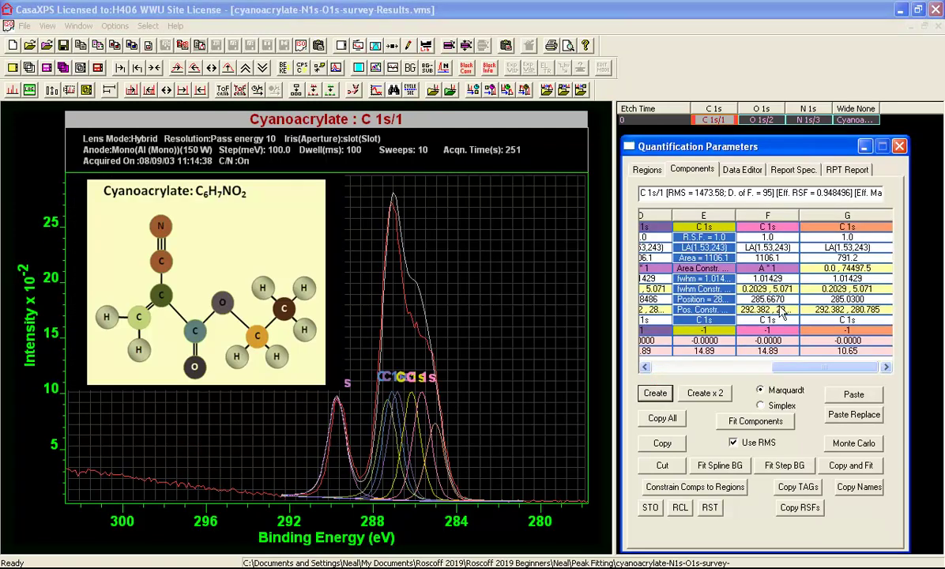
pyautogui.click(851, 247)
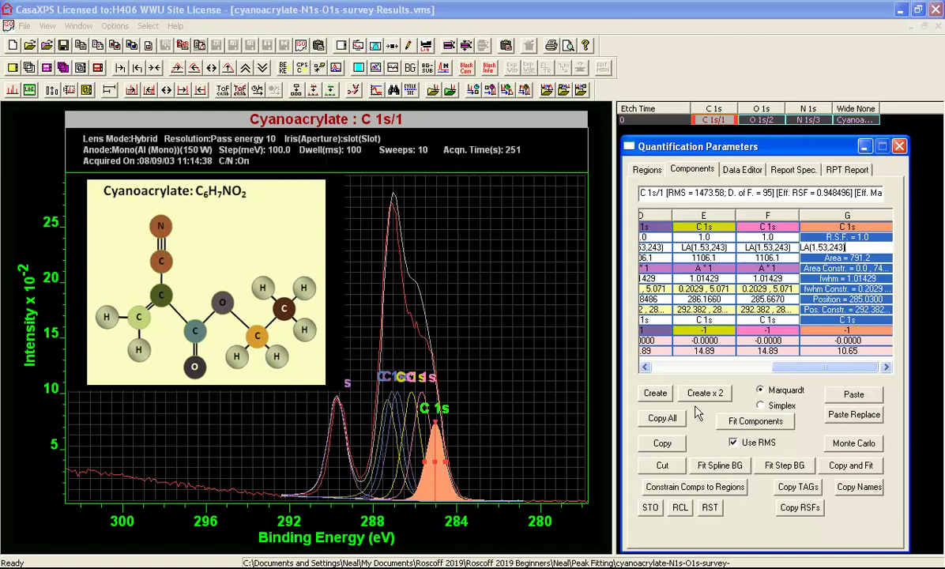
# Fit all seven components, show the residual plot, and zoom onto the C 1s region
pyautogui.click(746, 427)
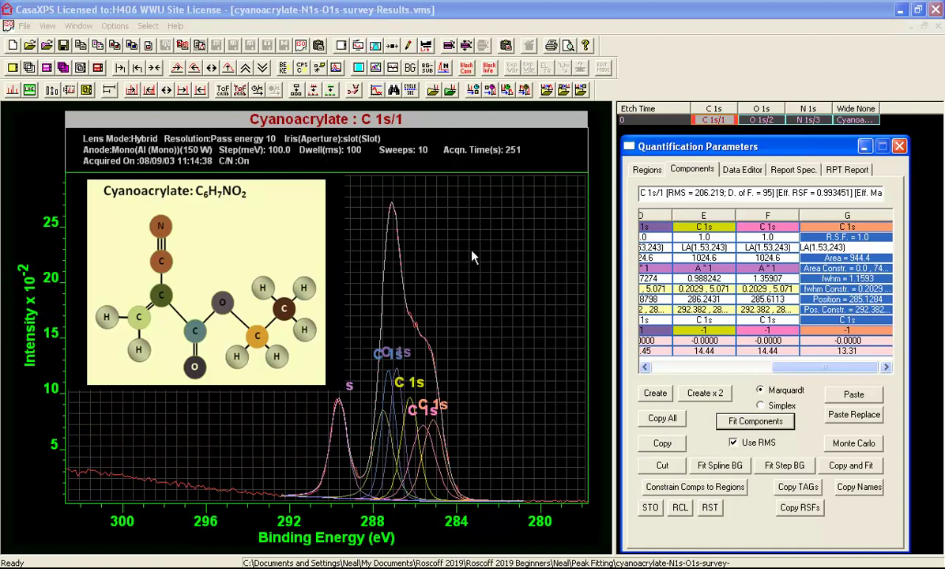
pyautogui.click(391, 68)
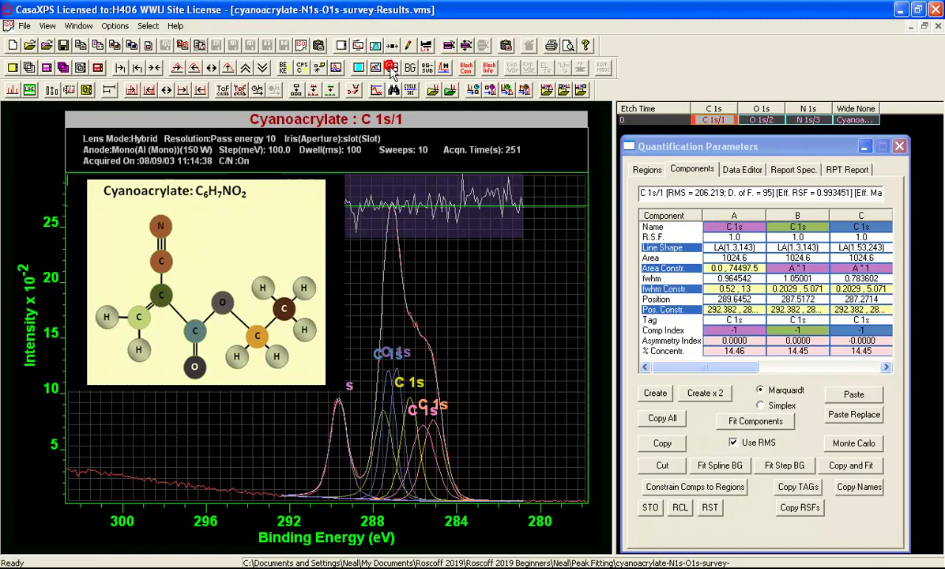
pyautogui.click(265, 253)
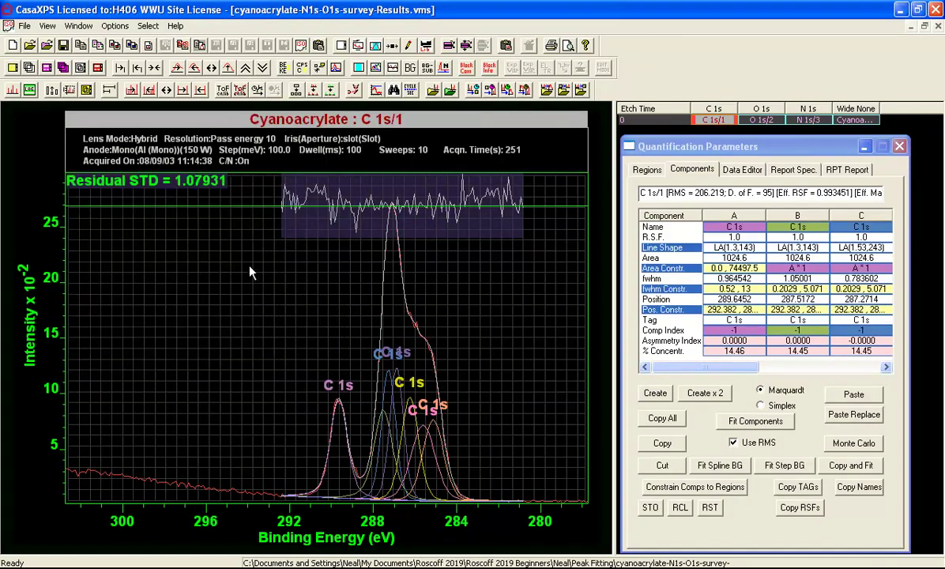
pyautogui.moveTo(256, 204); pyautogui.dragTo(499, 392)
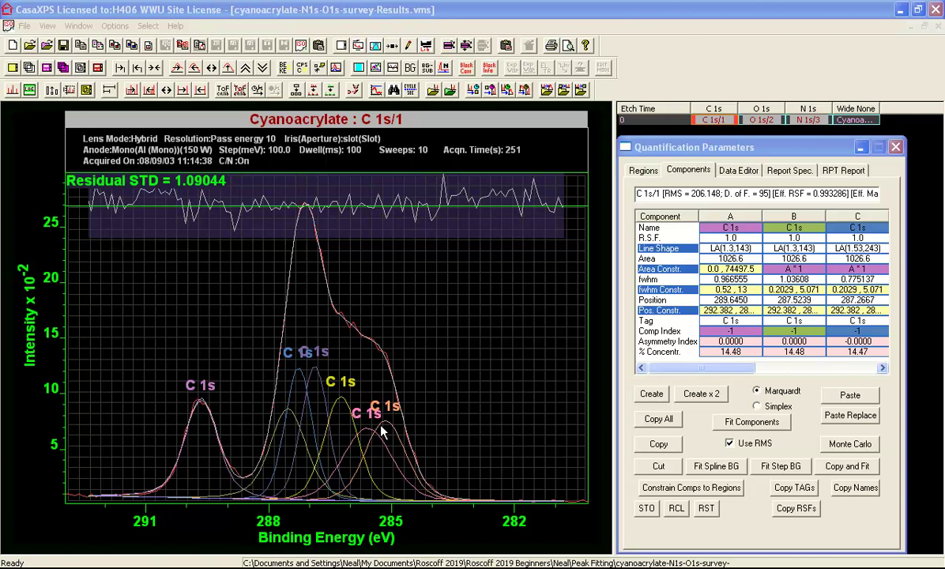
# Shift two low-energy components near 285 eV and refit after each move
pyautogui.moveTo(387, 427); pyautogui.dragTo(360, 437)
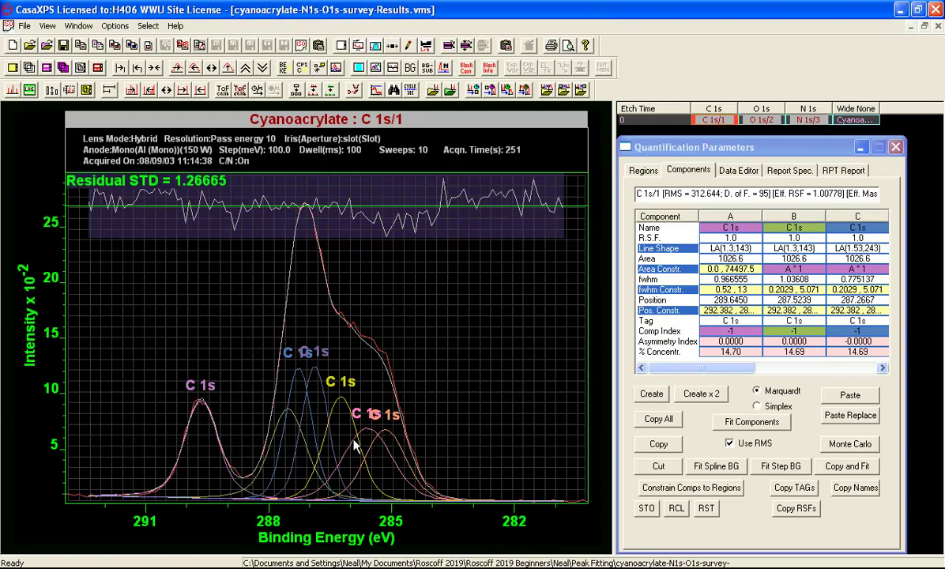
pyautogui.click(755, 422)
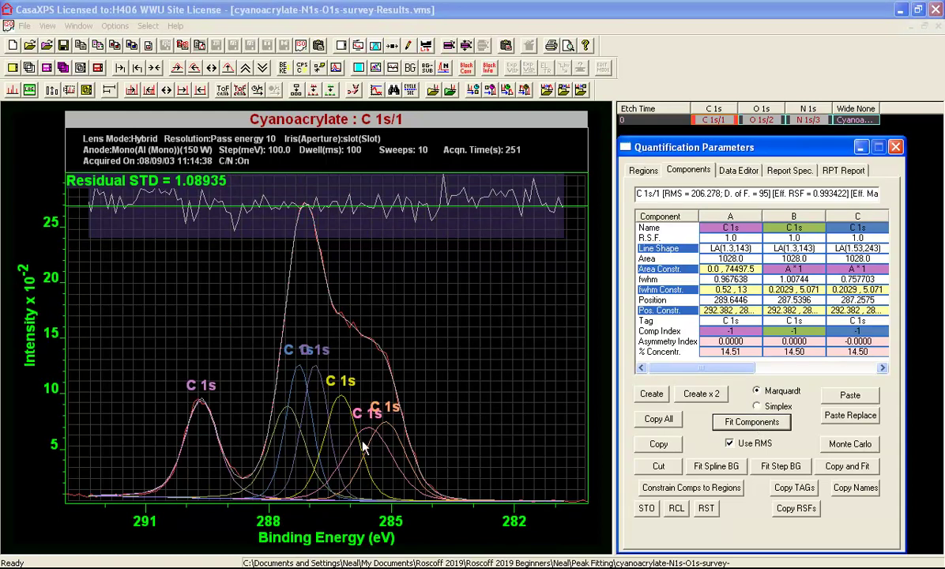
pyautogui.moveTo(346, 460); pyautogui.dragTo(393, 458)
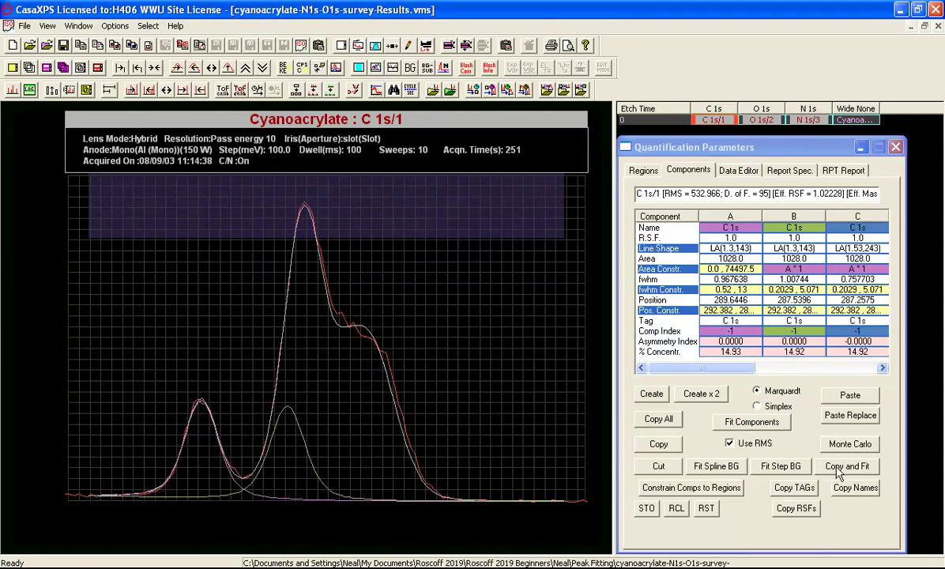
pyautogui.click(747, 423)
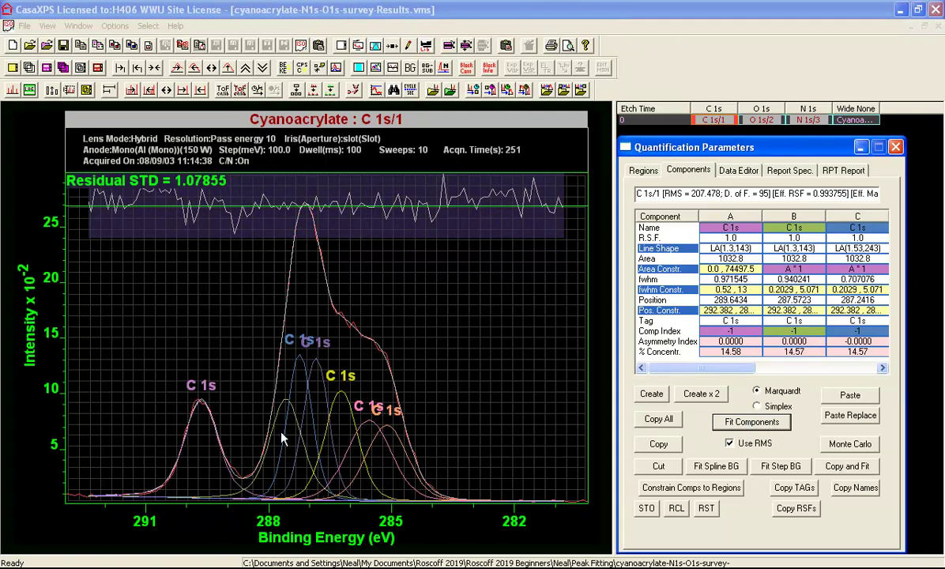
# Align both background endpoints with the data, refit to residual STD 0.972801, and reset zoom
pyautogui.moveTo(73, 460); pyautogui.dragTo(568, 515)
pyautogui.click(511, 451)
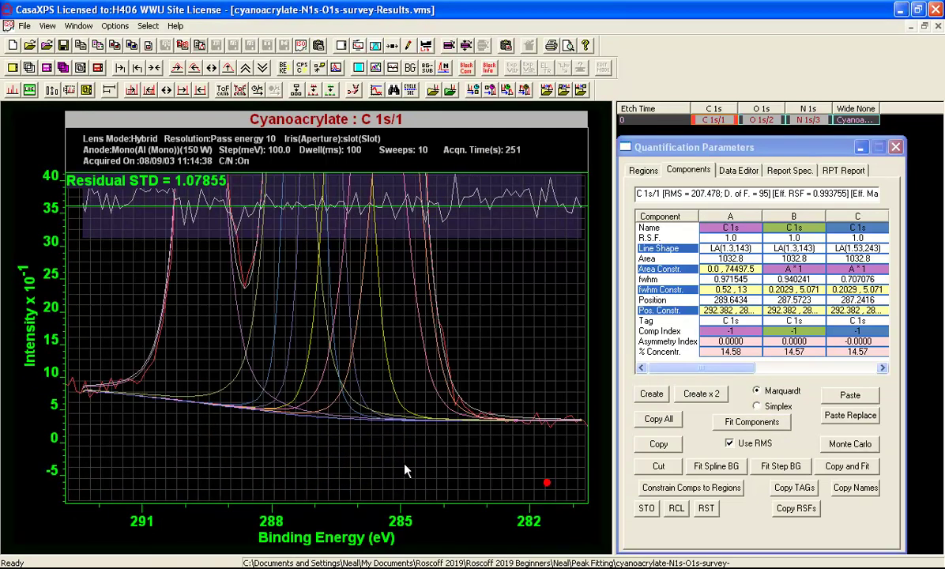
pyautogui.moveTo(89, 391); pyautogui.dragTo(88, 395)
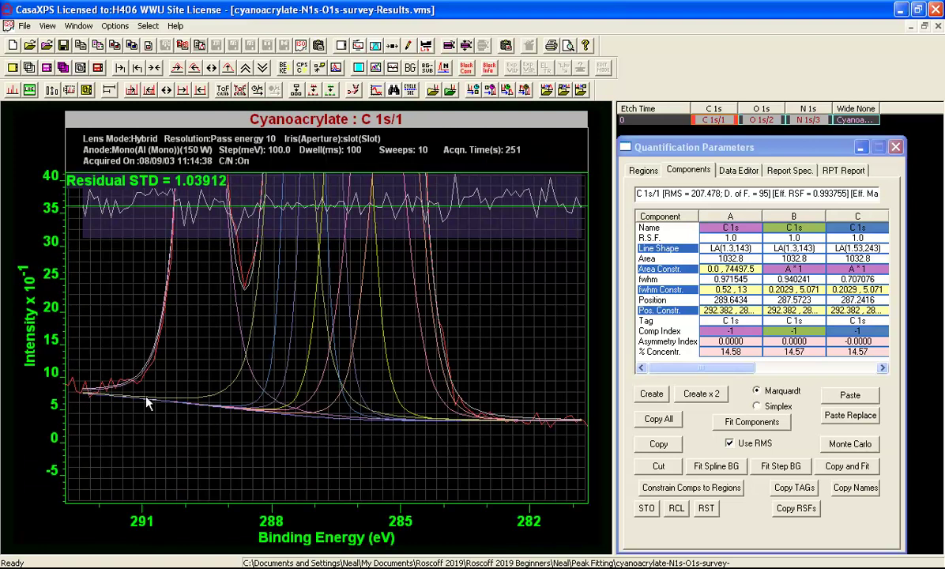
pyautogui.moveTo(569, 422); pyautogui.dragTo(565, 430)
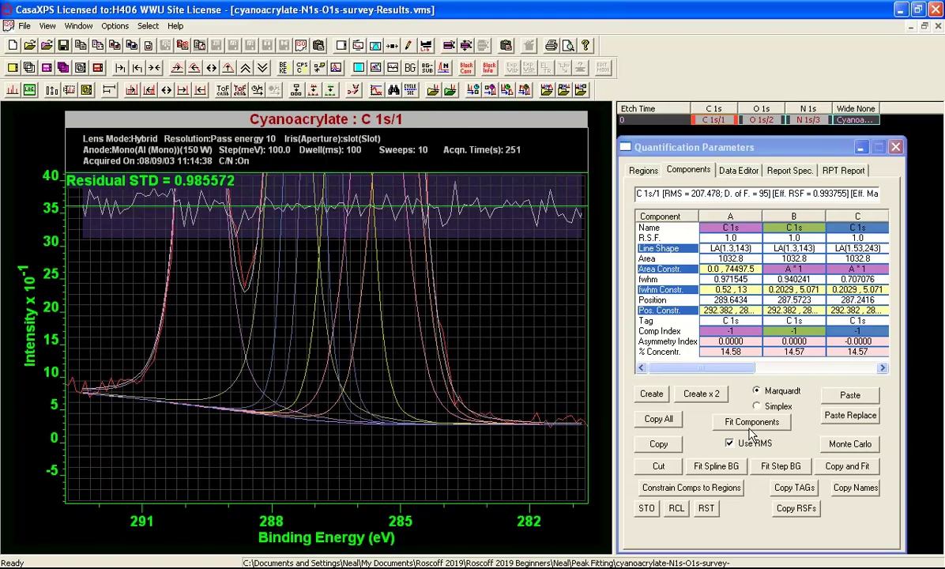
pyautogui.click(716, 421)
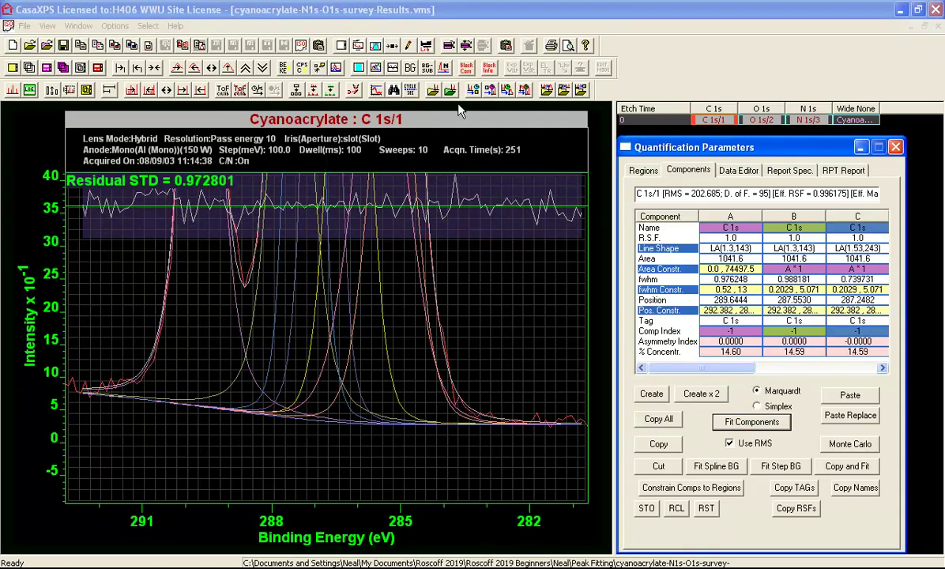
pyautogui.click(211, 68)
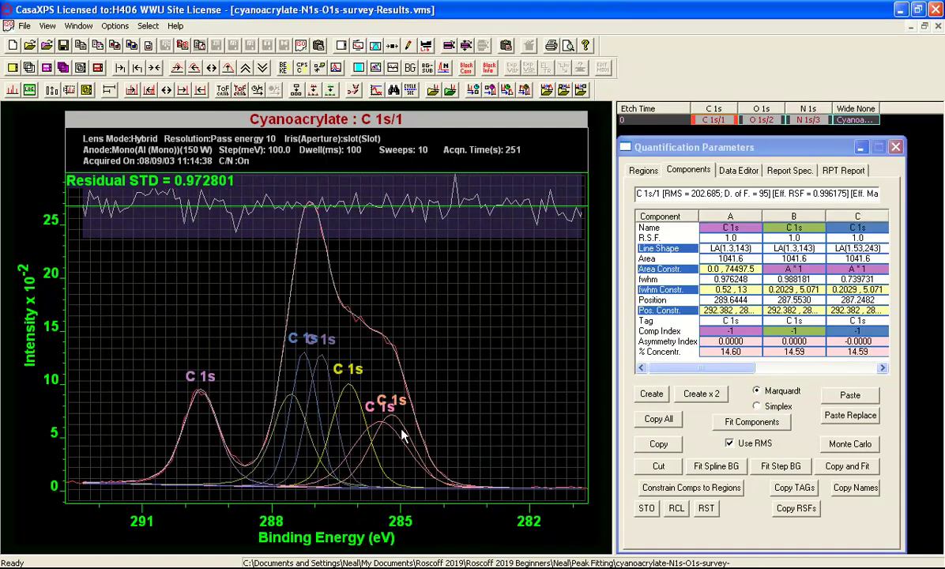
# Generate a components report for the C 1s and O 1s spectra using RegionQuantTable.txt
pyautogui.click(714, 119)
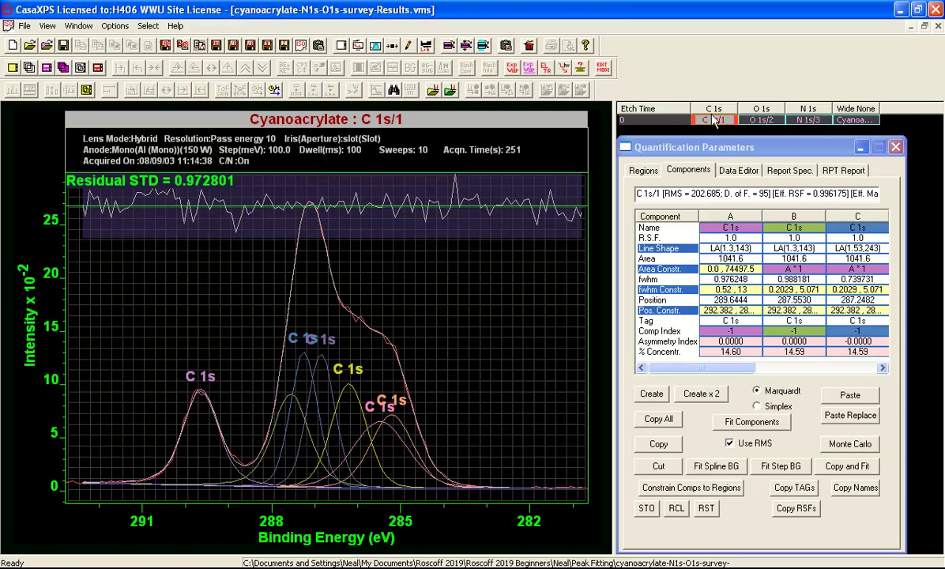
pyautogui.keyDown('shift'); pyautogui.click(791, 120); pyautogui.keyUp('shift')
pyautogui.keyDown('shift'); pyautogui.click(761, 121); pyautogui.keyUp('shift')
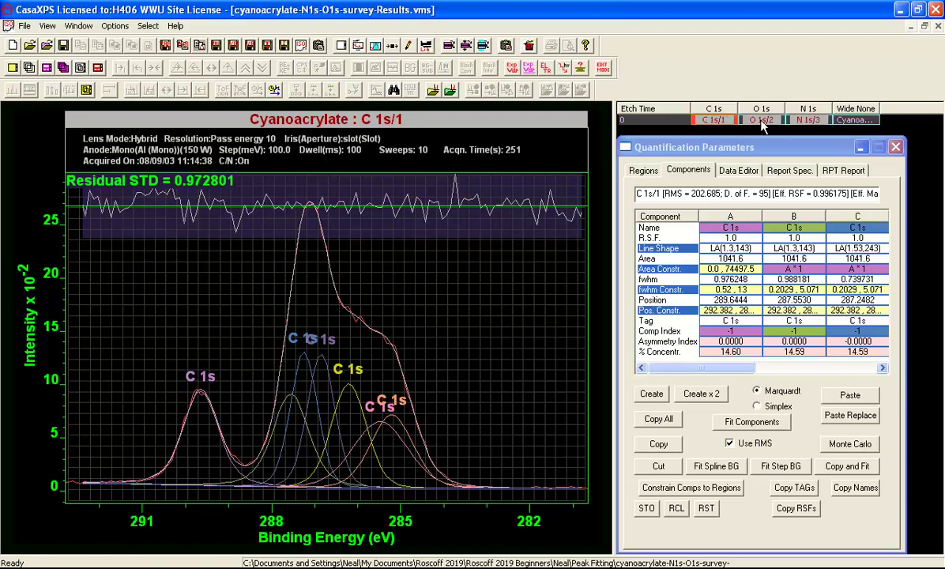
pyautogui.click(784, 173)
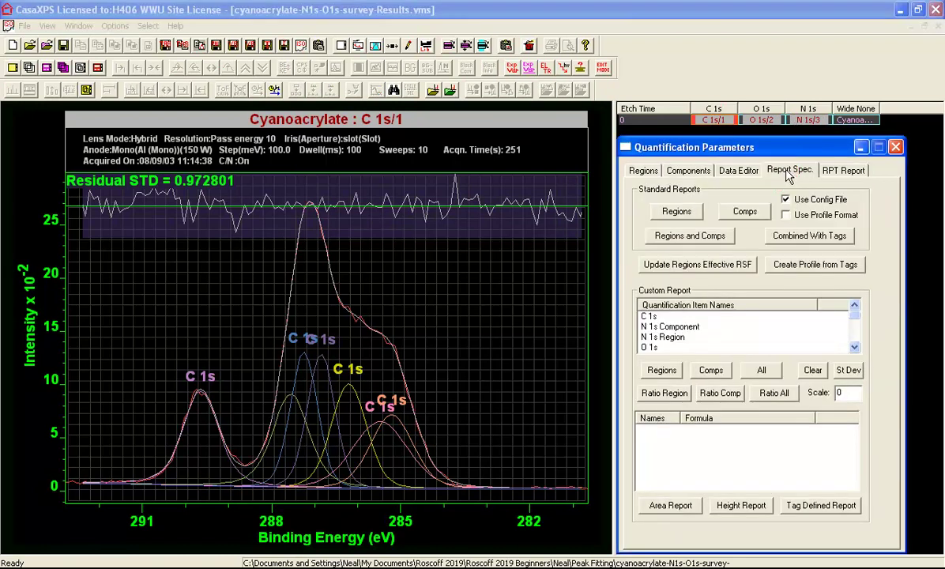
pyautogui.click(748, 213)
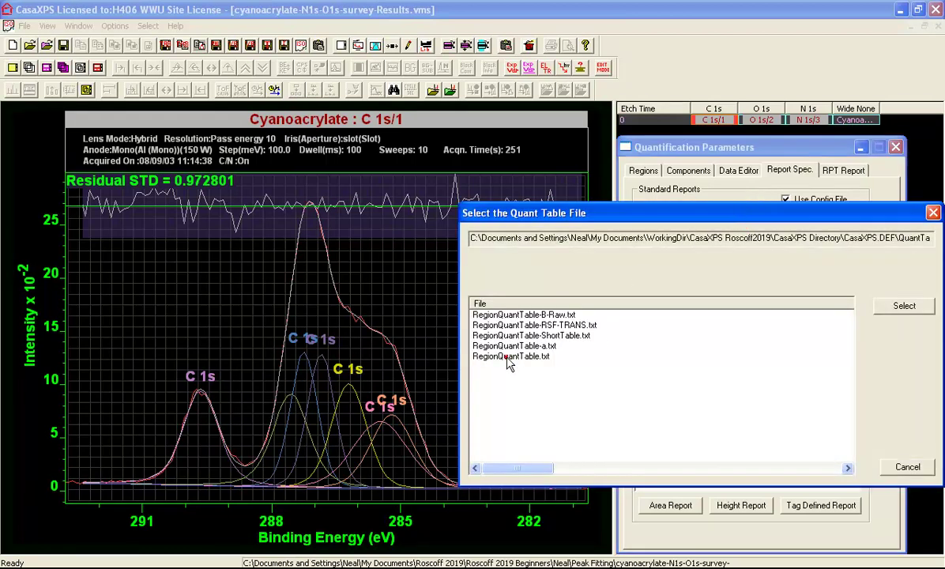
pyautogui.click(510, 357)
pyautogui.click(904, 306)
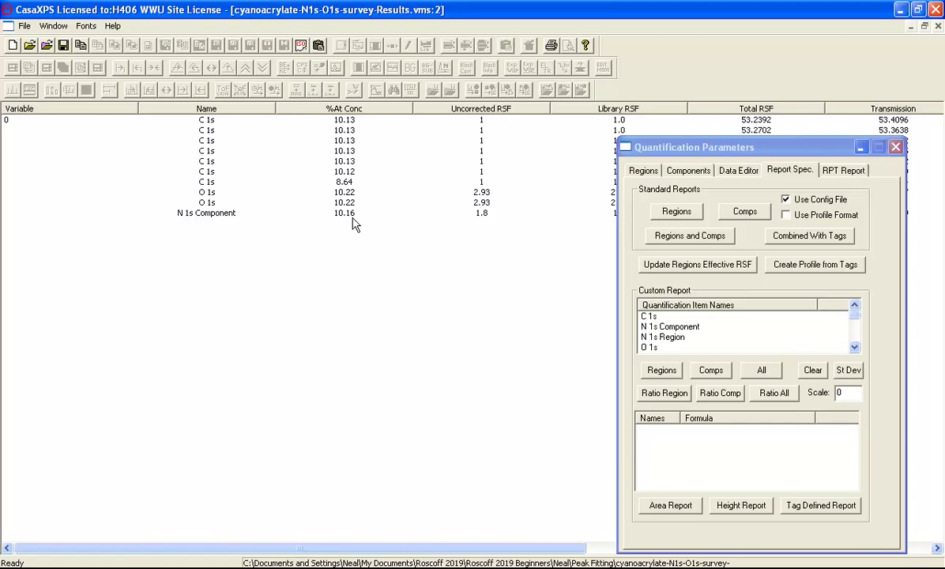
# Close the Quantification Parameters dialog and the components report window
pyautogui.click(895, 147)
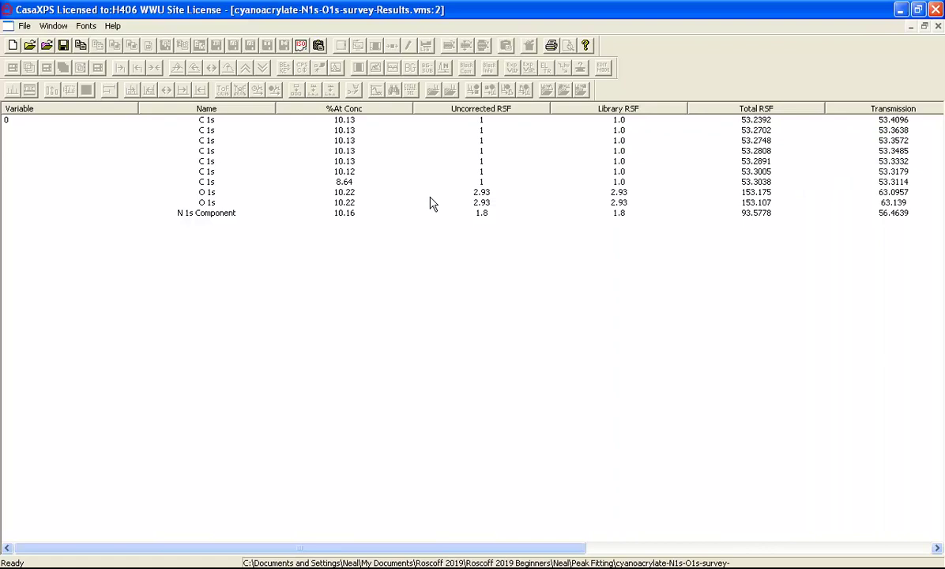
pyautogui.click(939, 26)
pyautogui.click(938, 27)
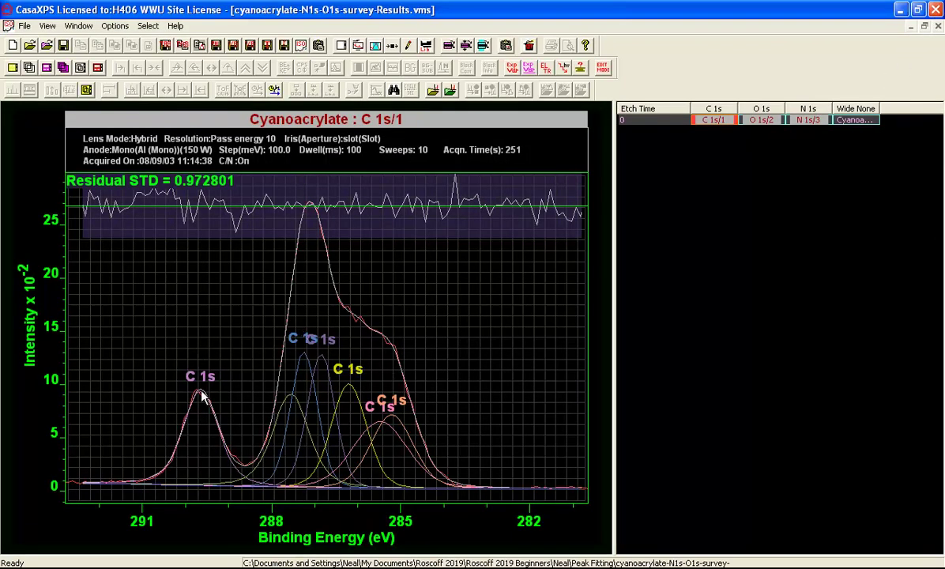